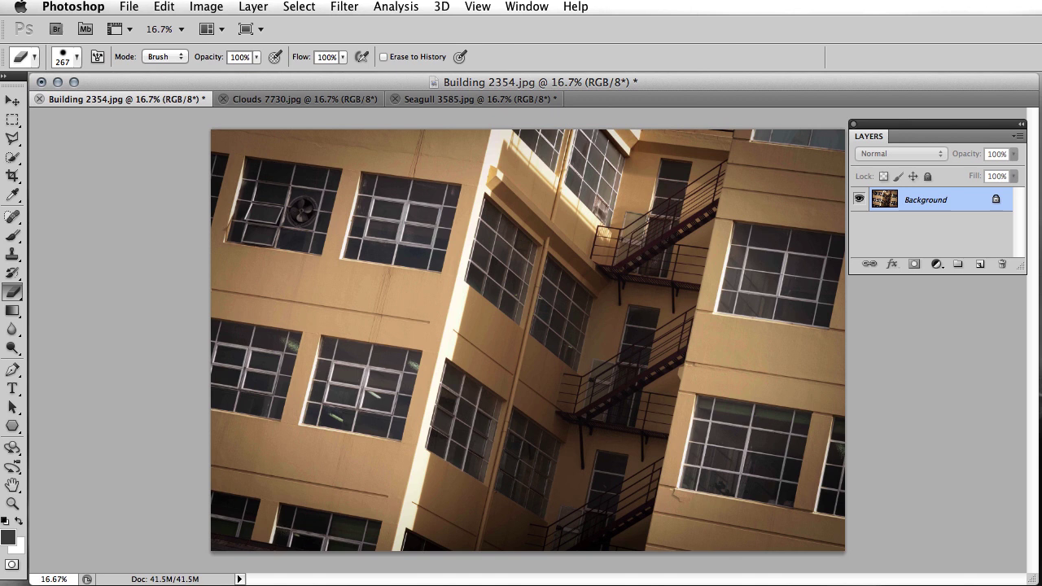
# - Review the open images Clouds 7730.jpg, Seagull 3585.jpg and Building 2354.jpg
pyautogui.click(244, 99)
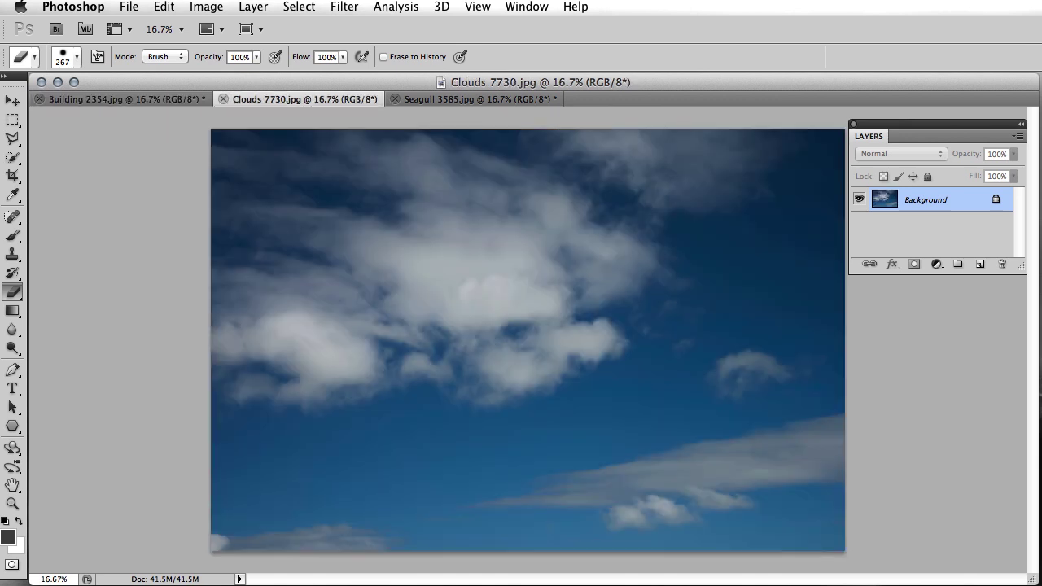
pyautogui.click(476, 98)
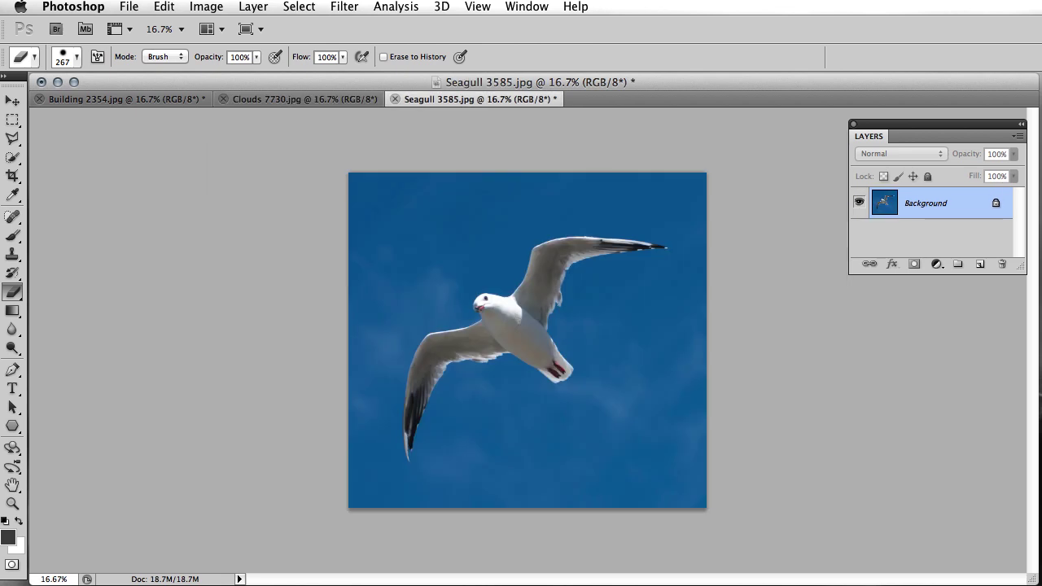
pyautogui.click(126, 98)
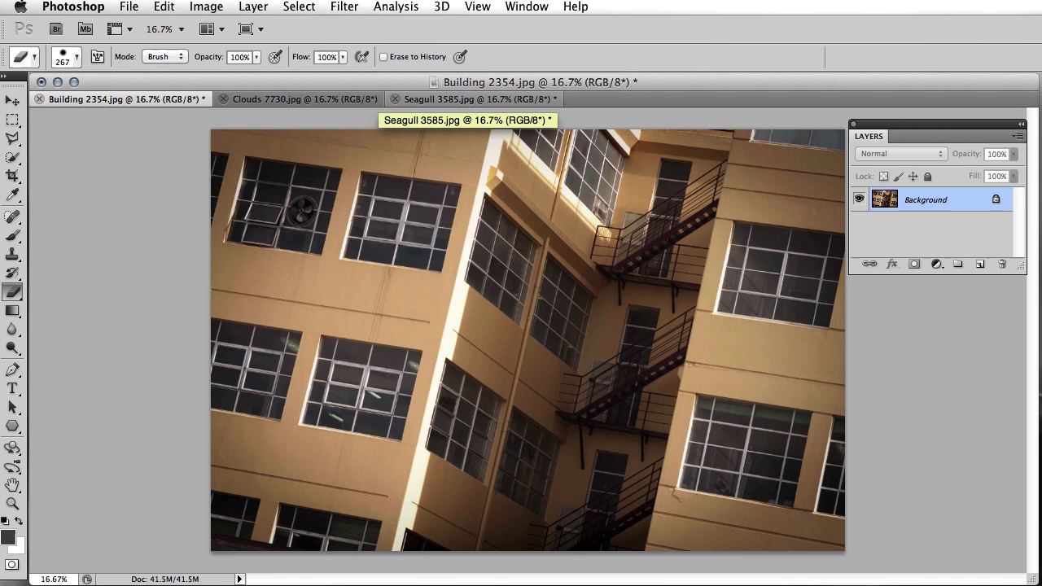
# - Copy the seagull picture from Seagull 3585.jpg into Building 2354.jpg as a new layer with the Move tool
pyautogui.click(472, 98)
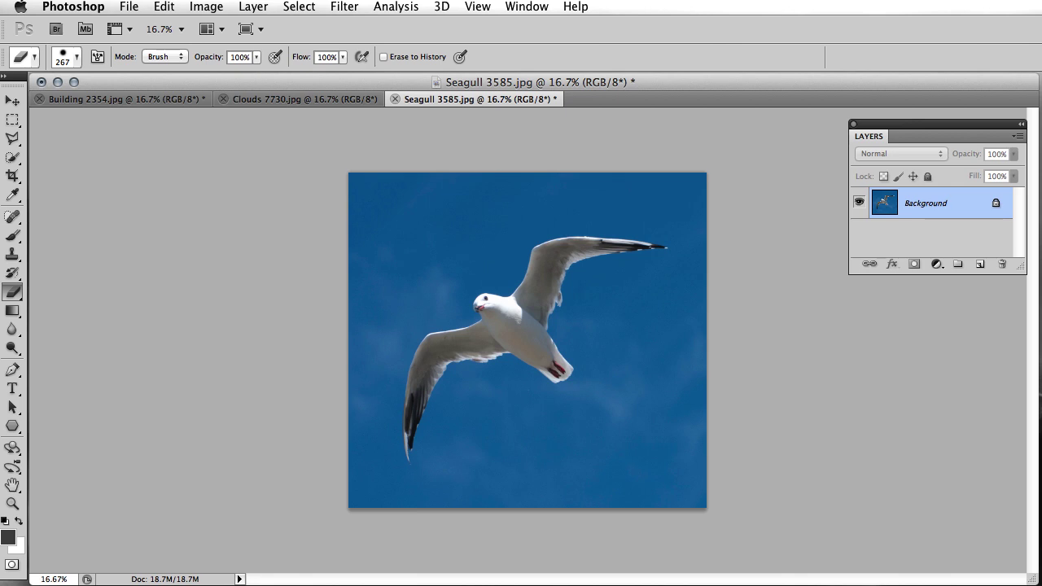
pyautogui.click(12, 100)
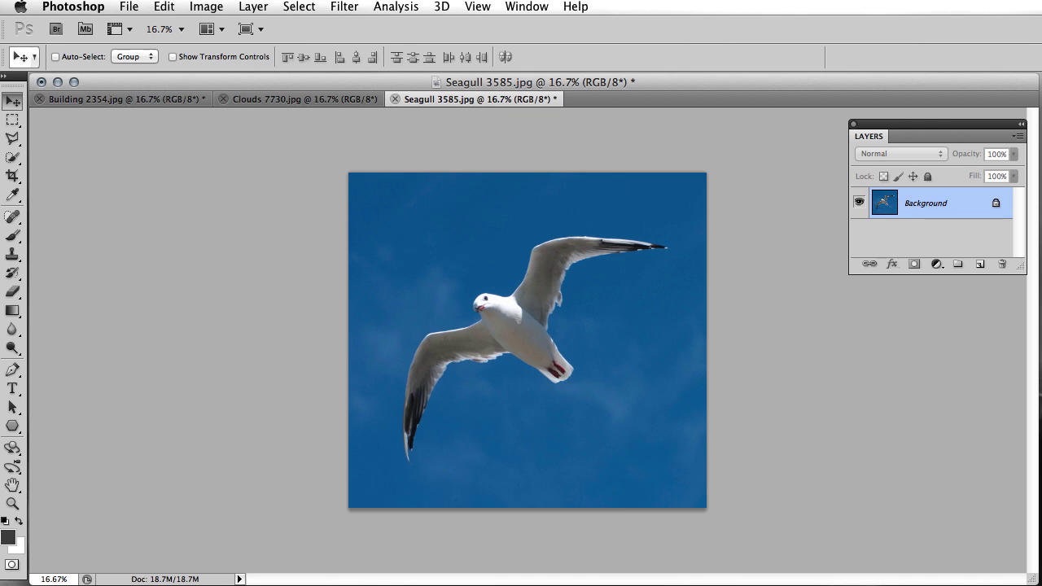
pyautogui.moveTo(504, 362); pyautogui.dragTo(122, 99)
pyautogui.hotkey('ctrl', 'Tab')
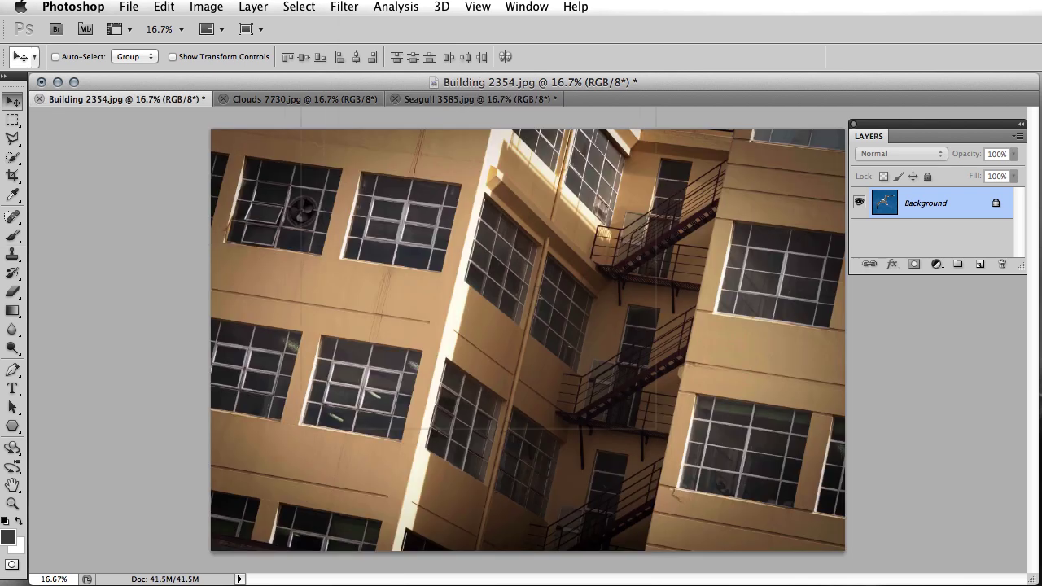
pyautogui.moveTo(466, 275); pyautogui.dragTo(464, 279)
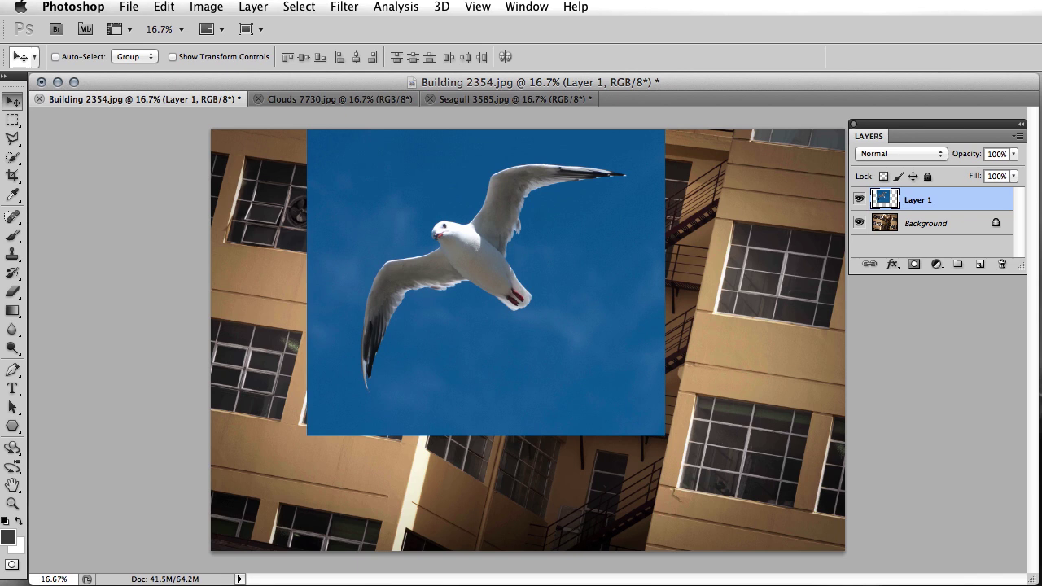
# - Copy the sky from Clouds 7730.jpg into Building 2354.jpg and position it so it covers the whole canvas
pyautogui.hotkey('ctrl', 'Tab')
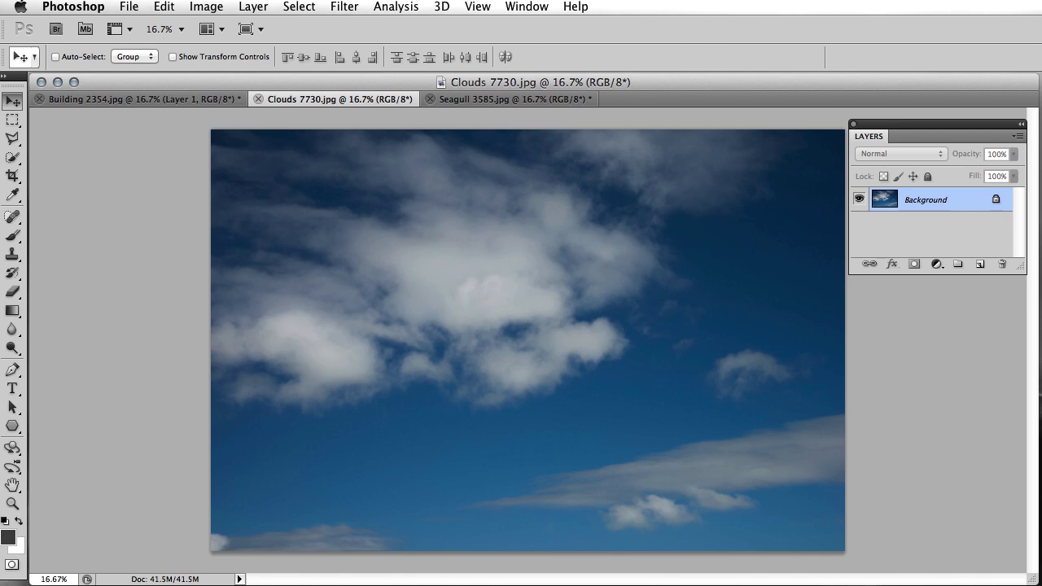
pyautogui.moveTo(352, 254); pyautogui.dragTo(143, 98)
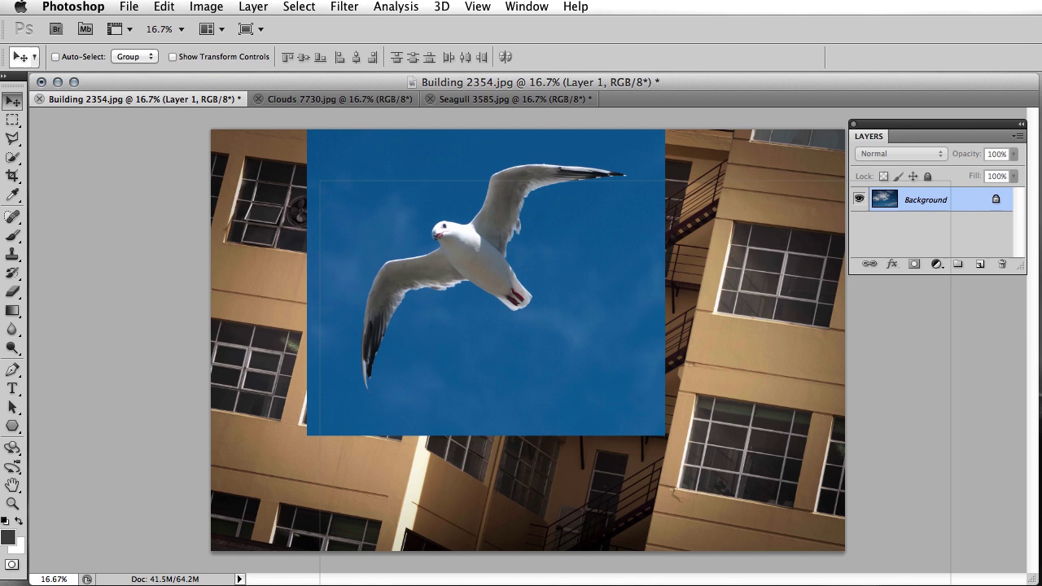
pyautogui.moveTo(461, 305); pyautogui.dragTo(461, 304)
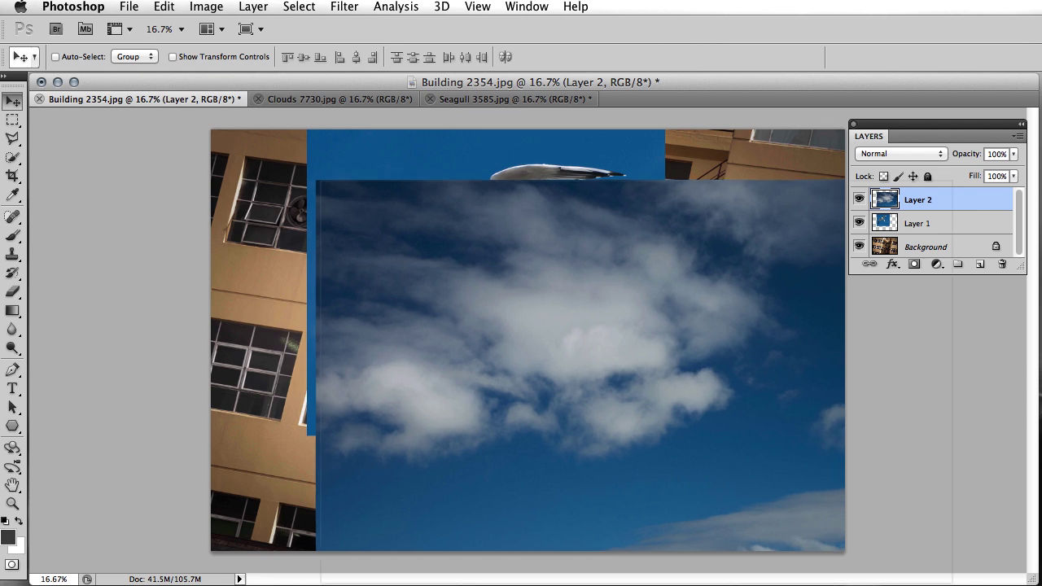
pyautogui.moveTo(486, 407); pyautogui.dragTo(378, 358)
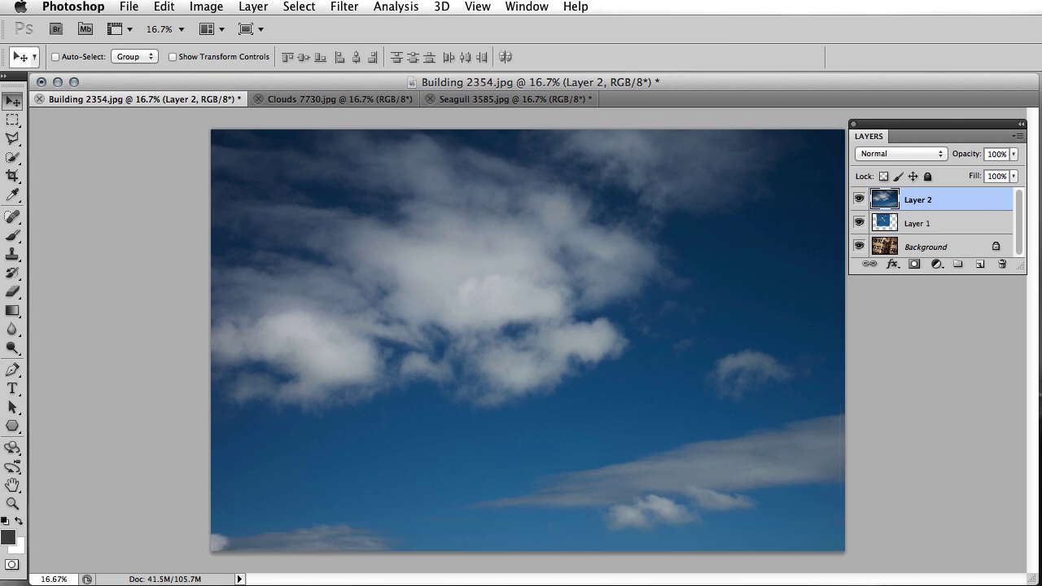
# - Hide the clouds layer and rename the seagull layer Flying Gull
pyautogui.click(859, 198)
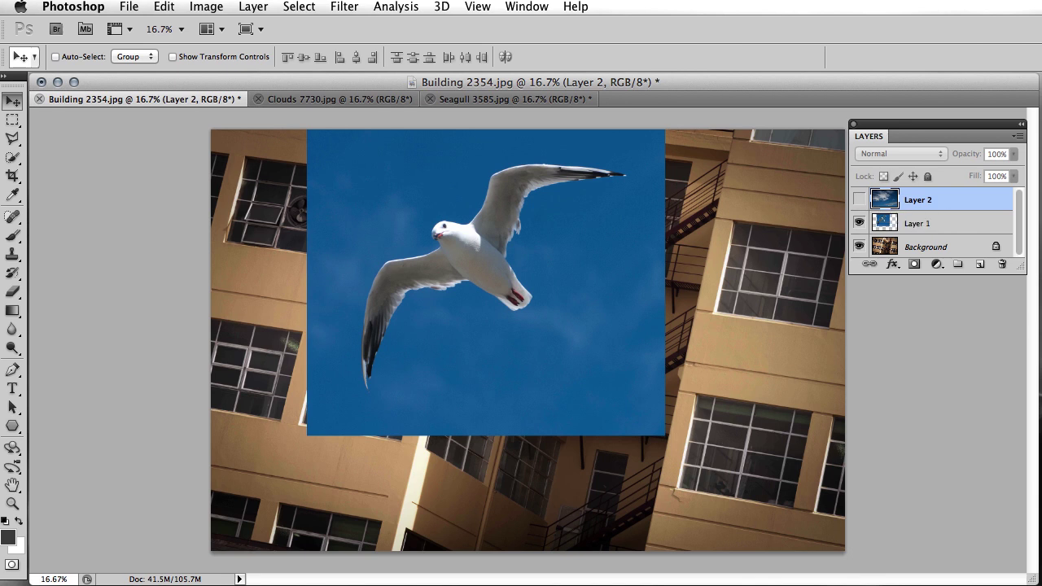
pyautogui.click(936, 223)
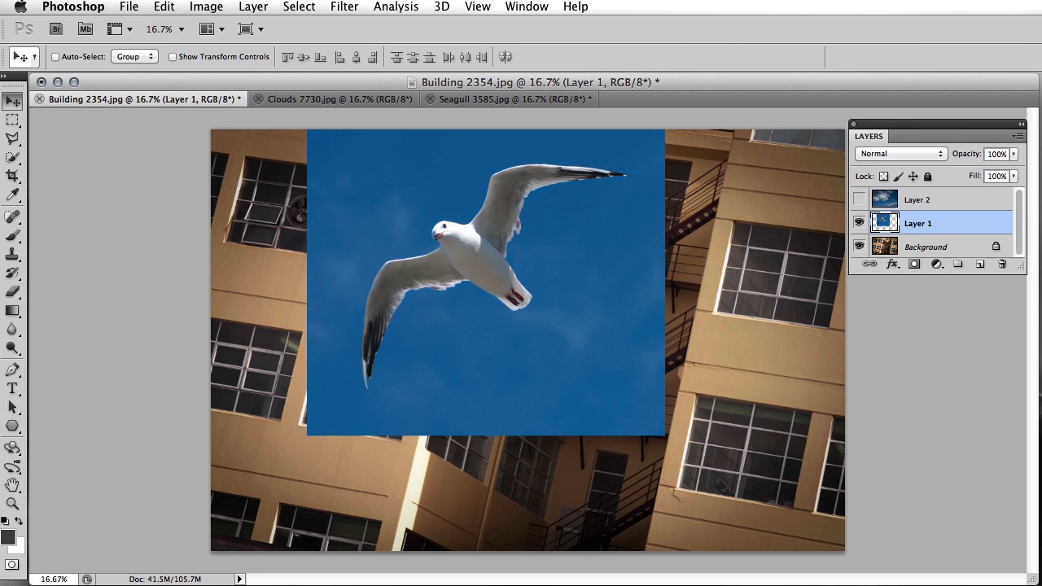
pyautogui.doubleClick(918, 223)
pyautogui.write('Flying Gu')
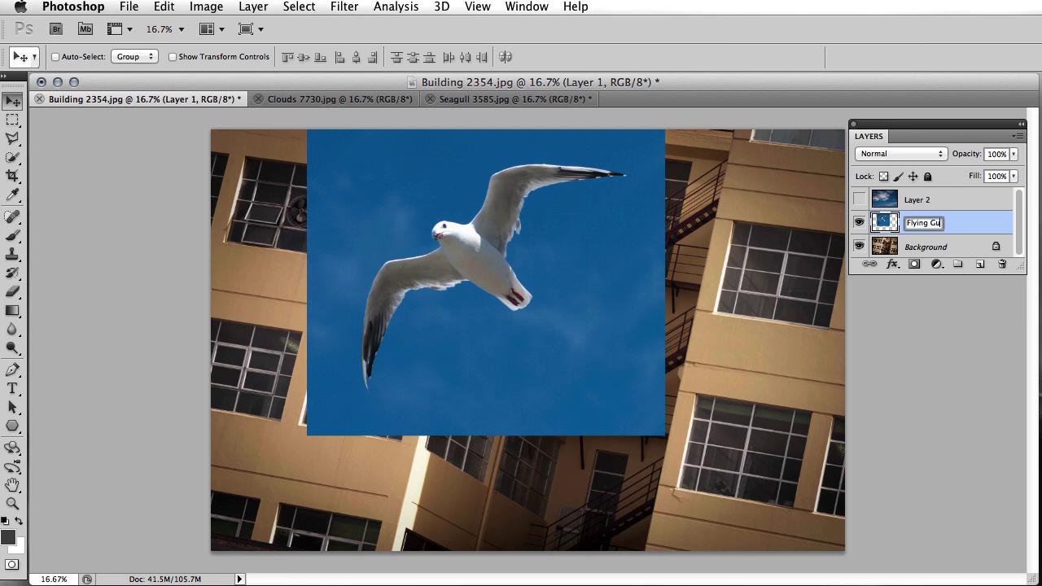
pyautogui.write('ll')
# - Rename the hidden sky layer, Layer 2, as Clouds
pyautogui.click(918, 200)
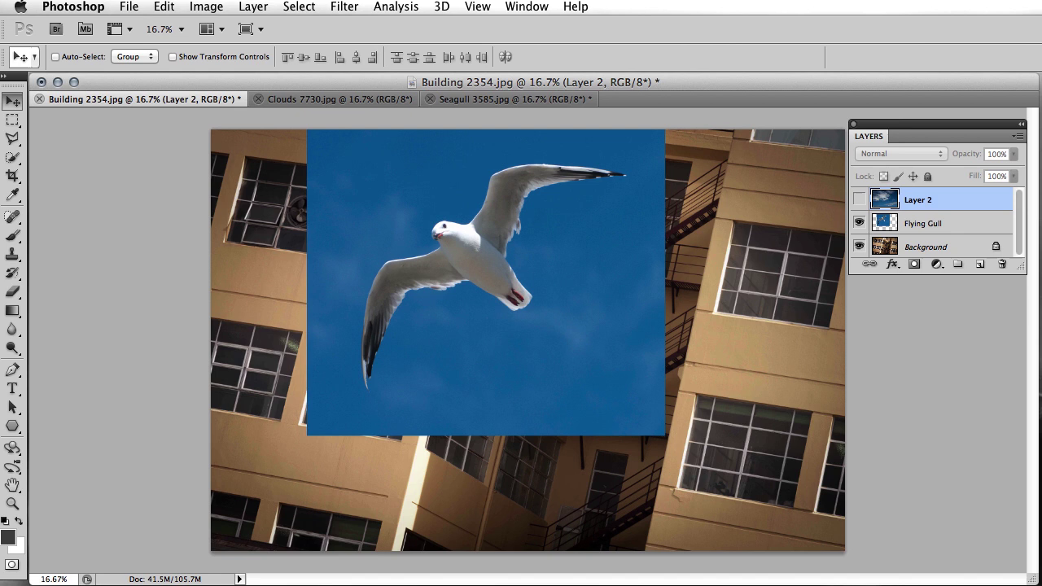
pyautogui.doubleClick(918, 199)
pyautogui.write('Clouds')
pyautogui.press('Return')
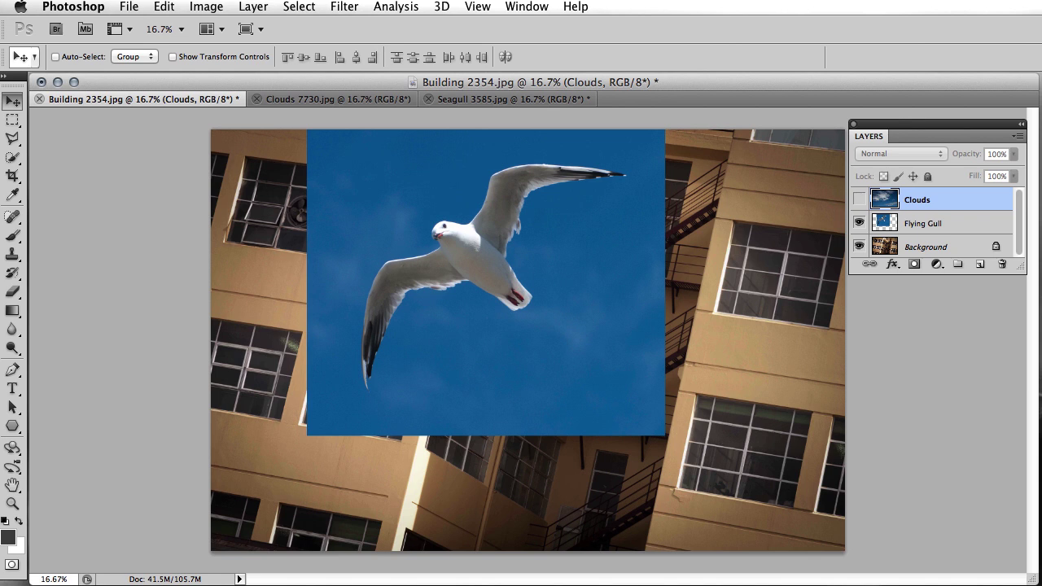
# - Toggle the Clouds layer's visibility to compare the image with and without it, leaving it hidden
pyautogui.press('super+z')
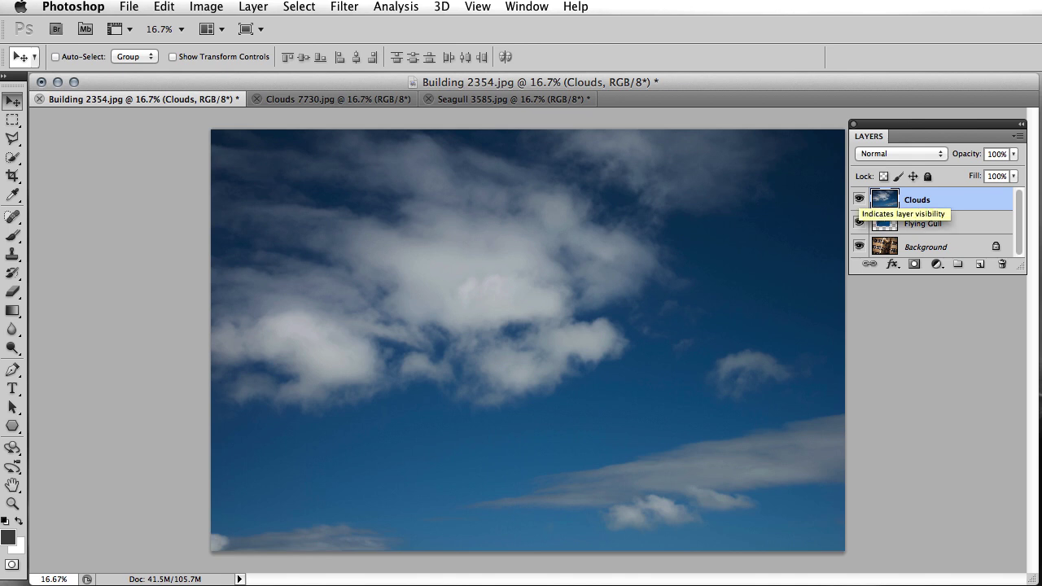
pyautogui.click(859, 199)
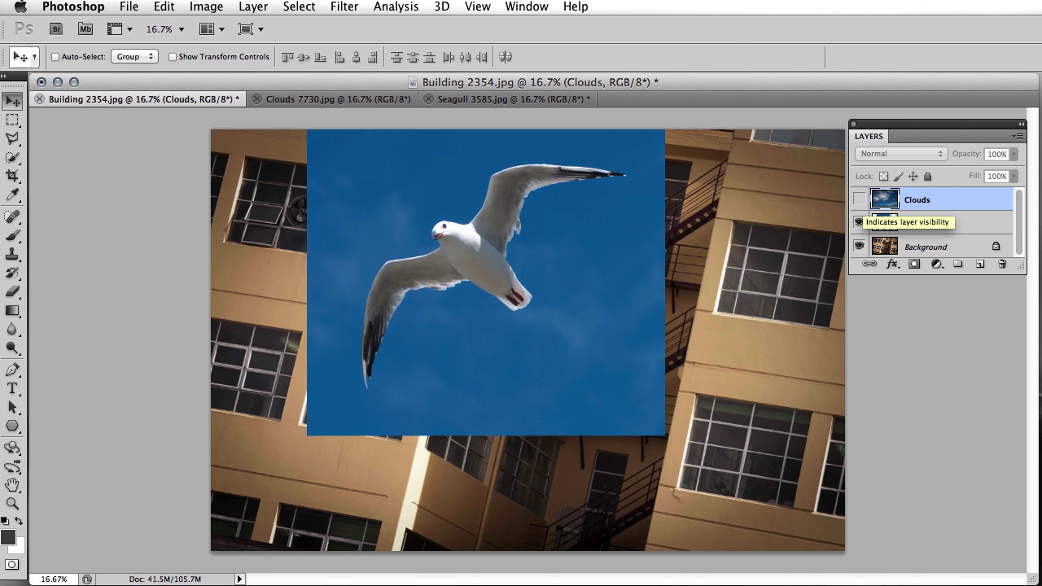
pyautogui.click(858, 199)
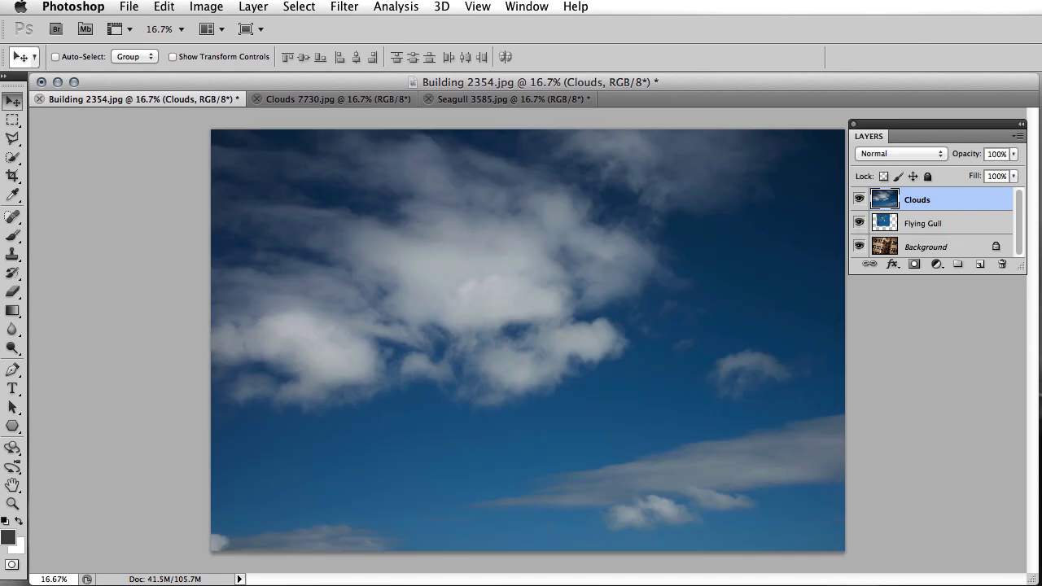
pyautogui.click(859, 199)
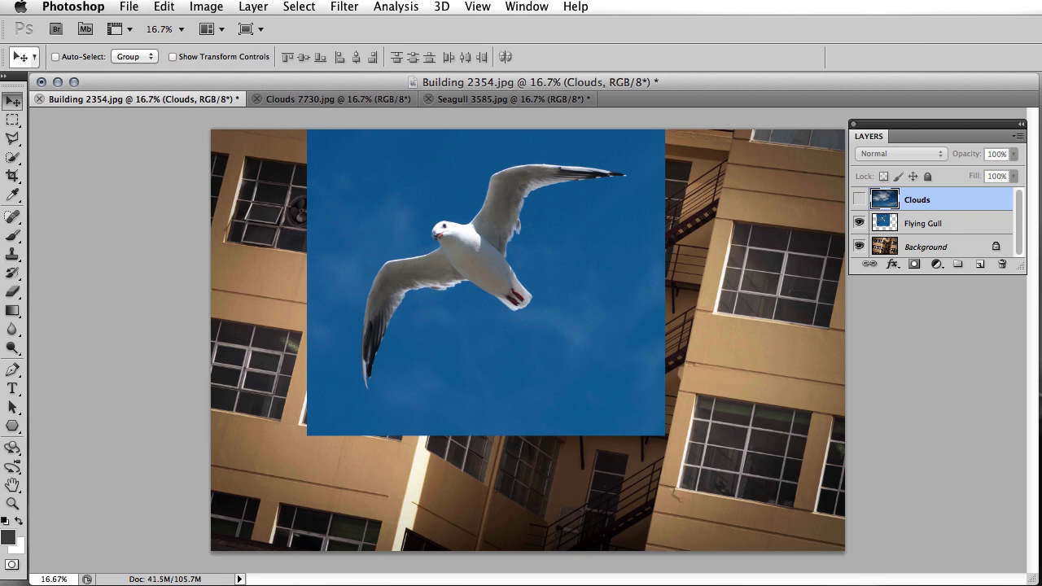
# - Move the Flying Gull layer into the upper-left corner of the building image
pyautogui.click(923, 223)
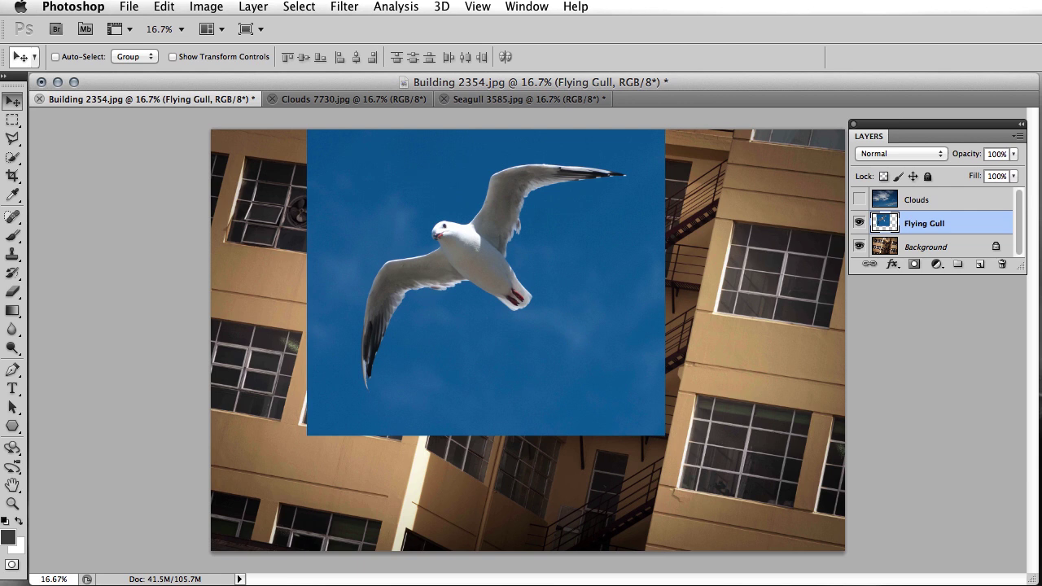
pyautogui.moveTo(485, 282); pyautogui.dragTo(375, 275)
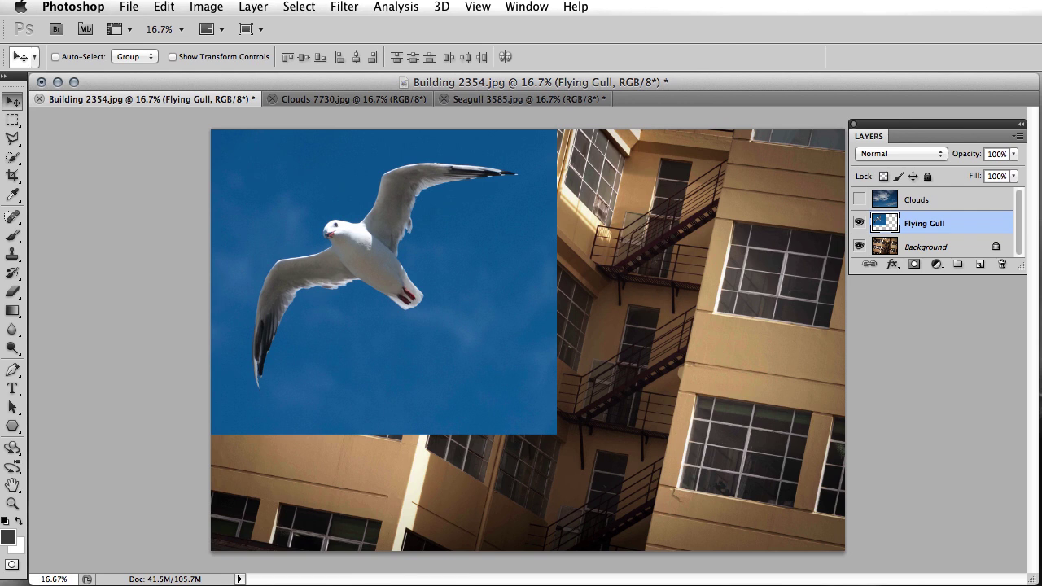
pyautogui.click(923, 200)
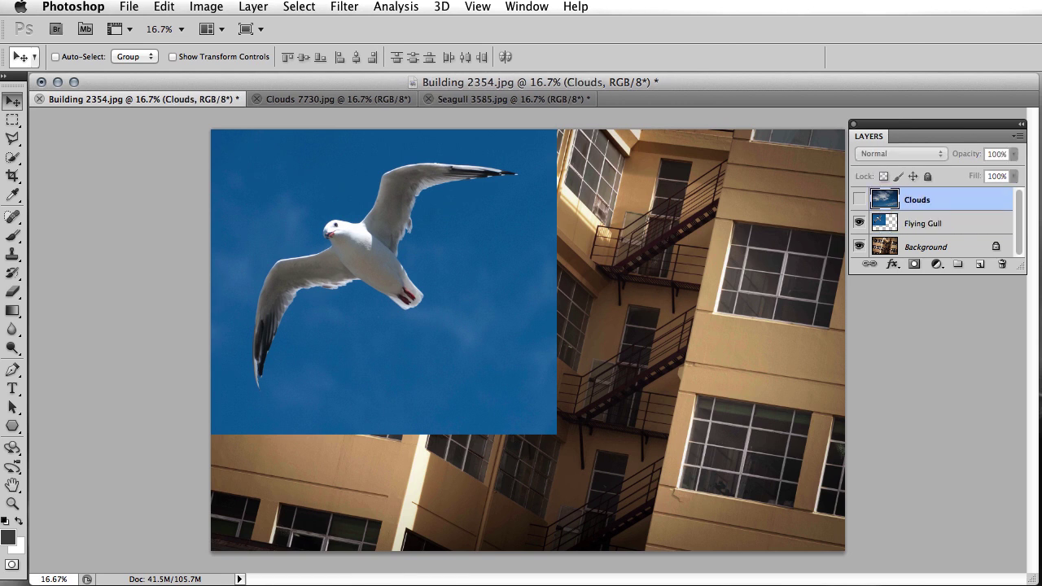
# - Start a Color Range selection on the Flying Gull layer, sampling the blue sky around the bird
pyautogui.click(923, 223)
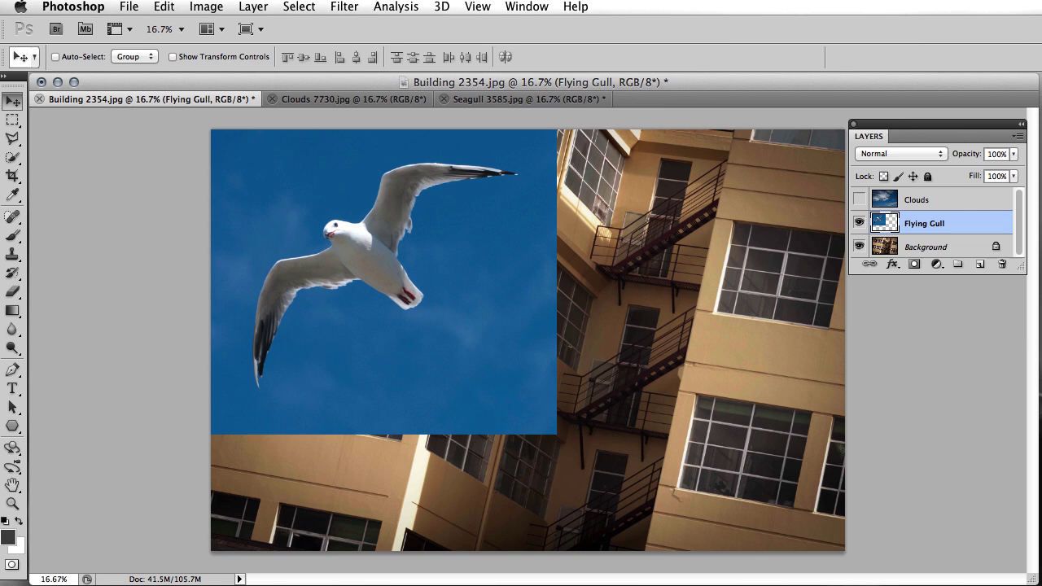
pyautogui.click(299, 6)
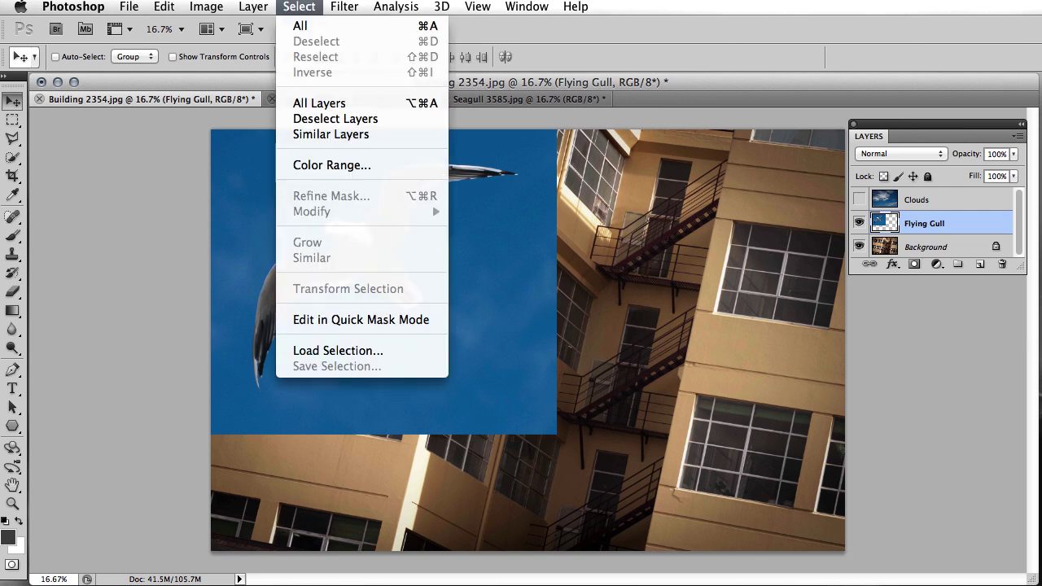
pyautogui.click(332, 165)
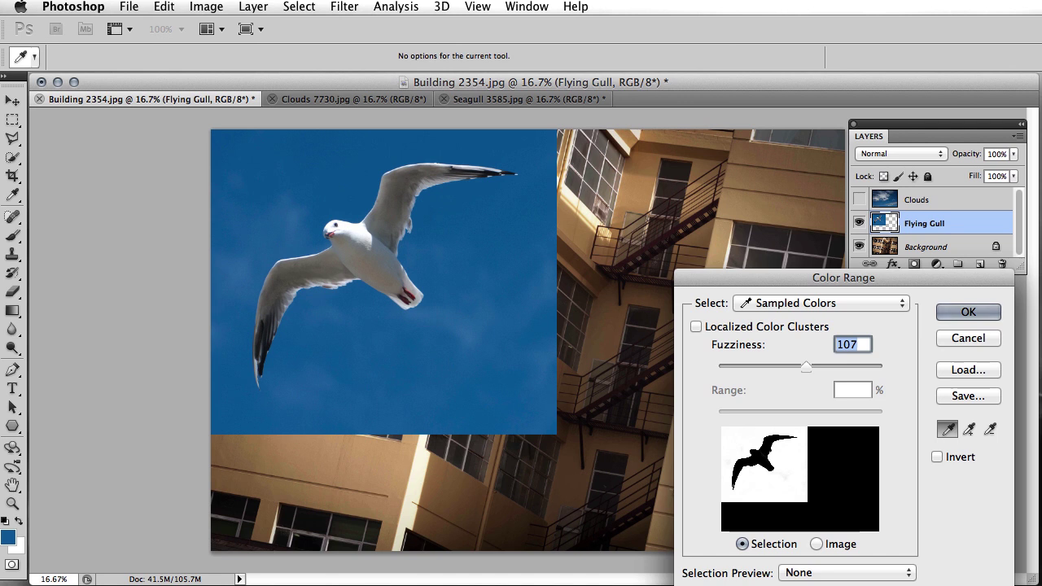
# - Try Color Range fuzziness values of 22, 0 and 200 to compare the selection previews
pyautogui.moveTo(806, 367); pyautogui.dragTo(737, 367)
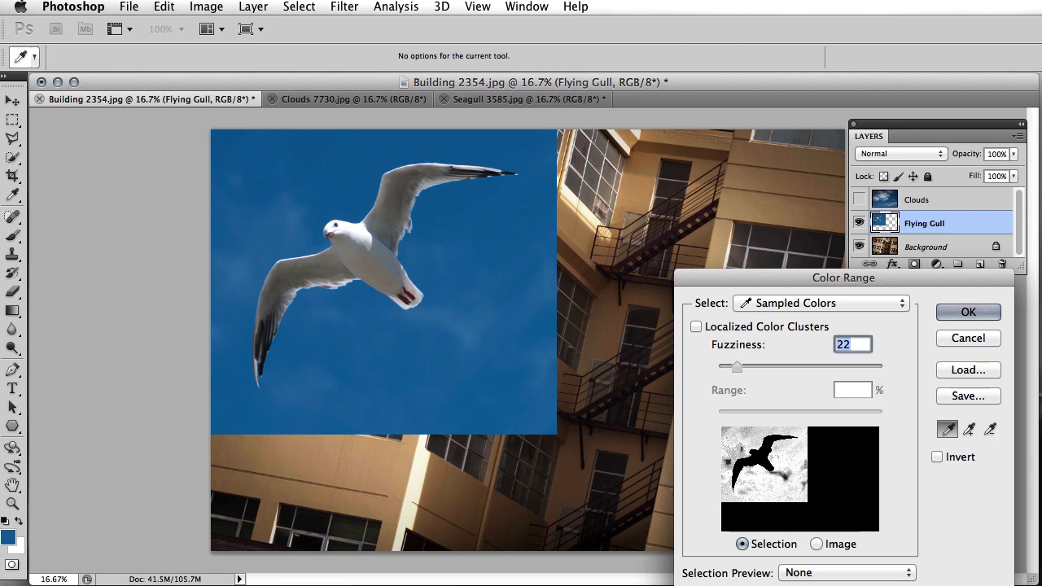
pyautogui.write('0')
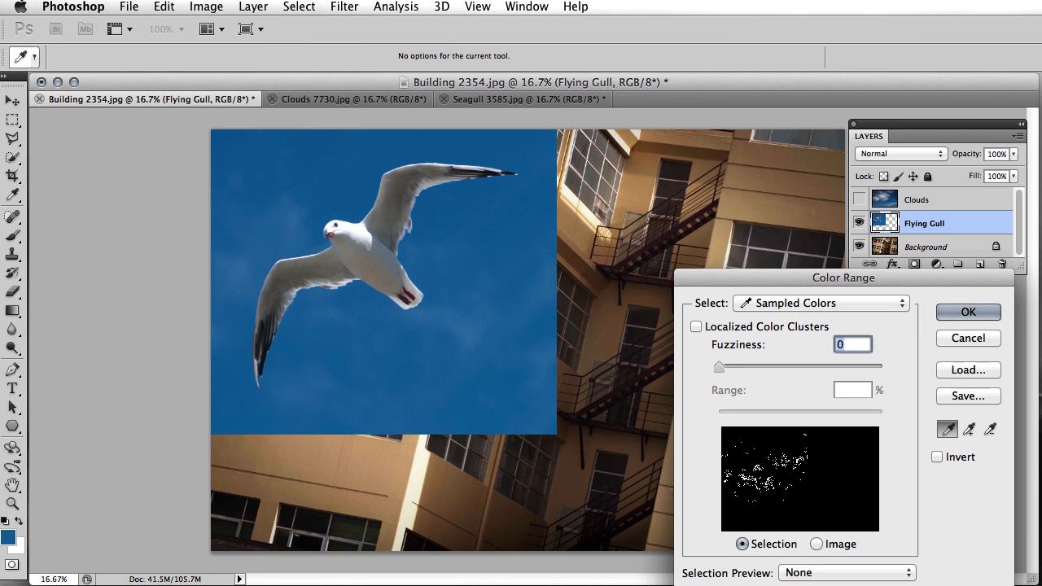
pyautogui.moveTo(719, 367); pyautogui.dragTo(881, 367)
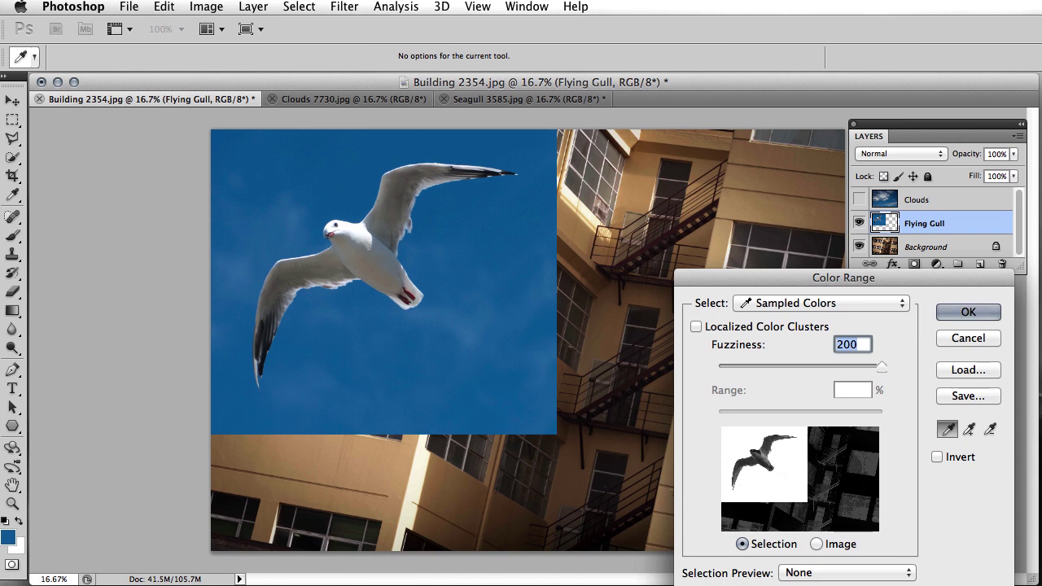
# - Select the blue sky with a Color Range fuzziness of 117, delete it from the Flying Gull layer and deselect
pyautogui.moveTo(881, 367); pyautogui.dragTo(813, 367)
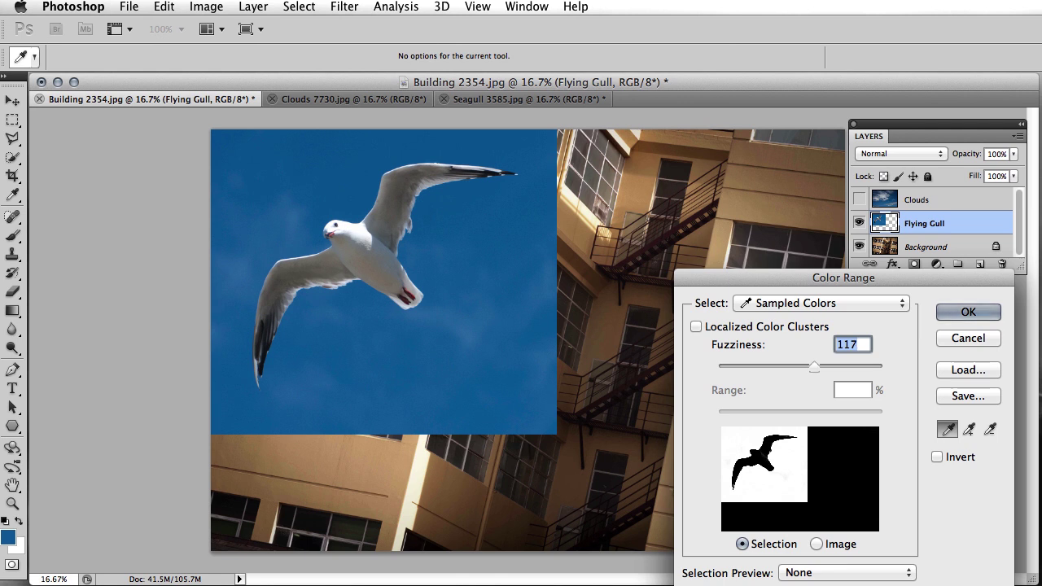
pyautogui.press('Return')
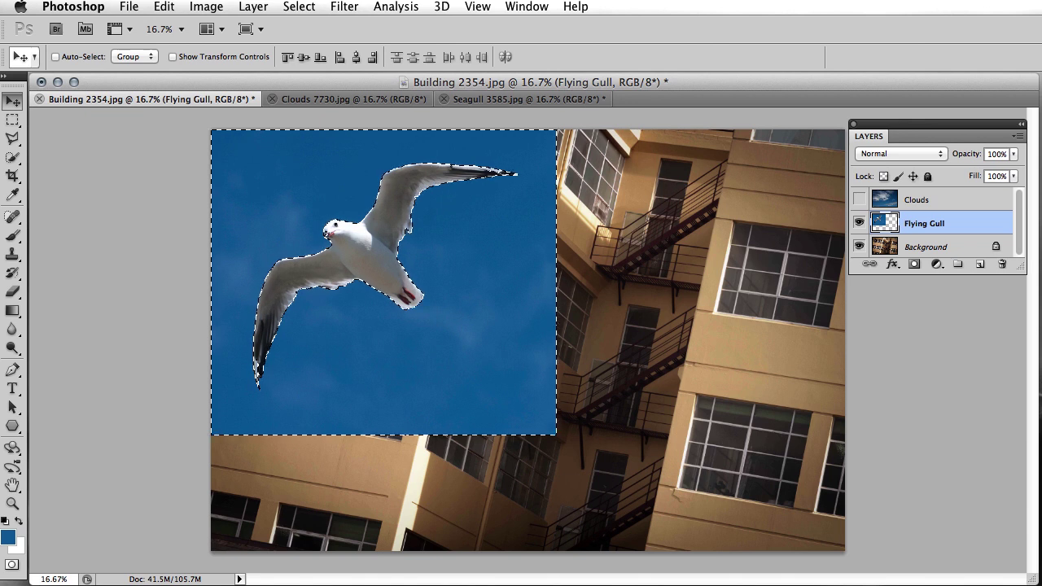
pyautogui.press('Delete')
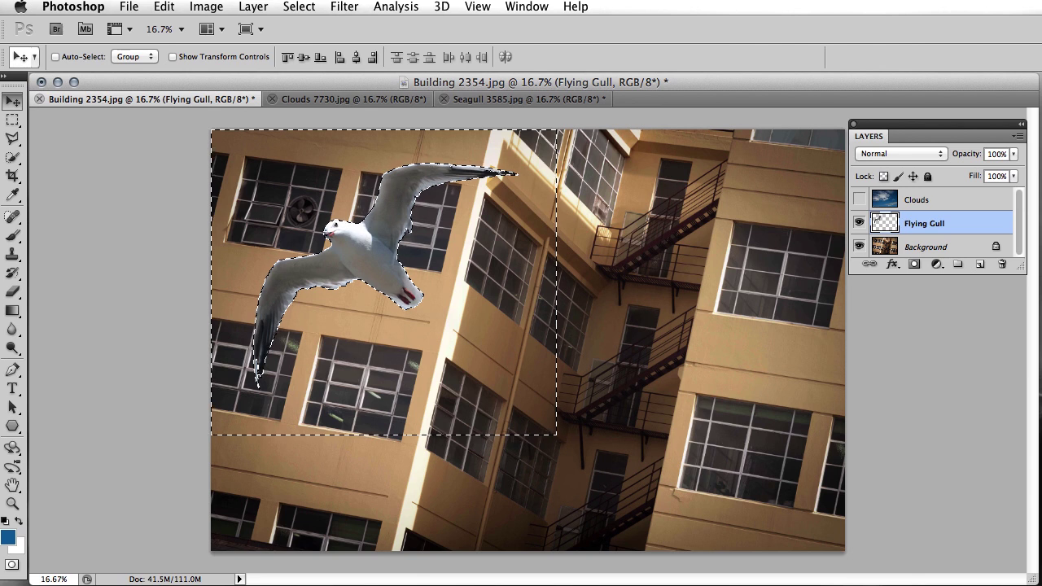
pyautogui.press('super+d')
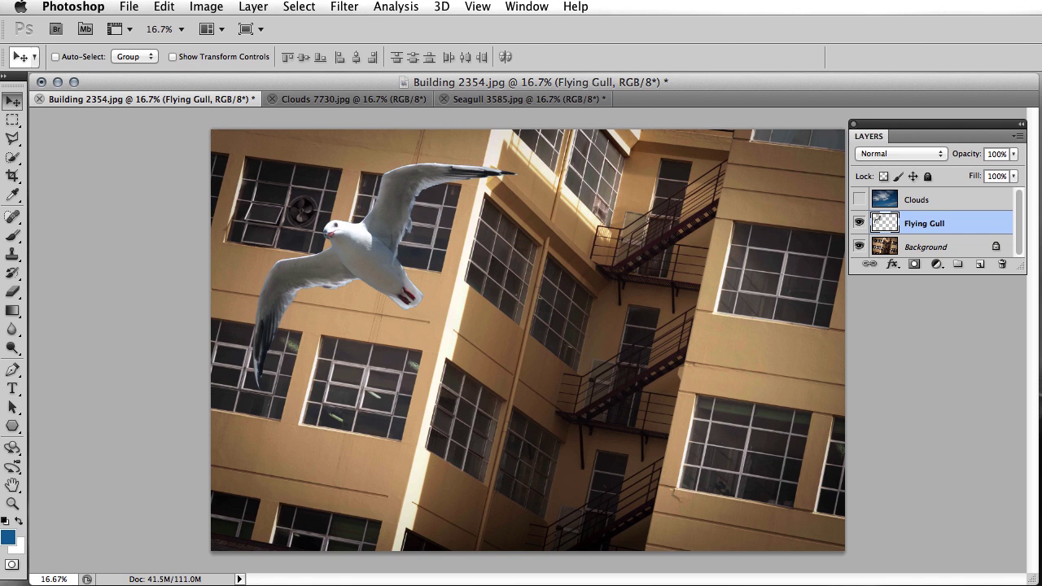
# - Start a Selective Color adjustment on the Flying Gull layer and choose Cyans as the color range to edit
pyautogui.press('super+plus')
pyautogui.press('super+plus')
pyautogui.press('super+plus')
pyautogui.press('super+plus')
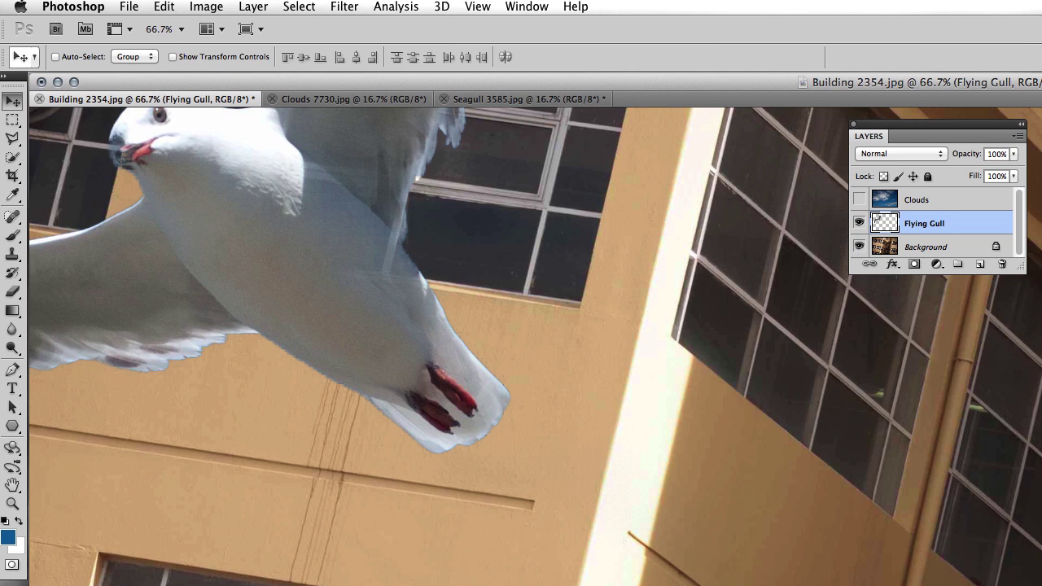
pyautogui.click(206, 7)
pyautogui.moveTo(236, 57)
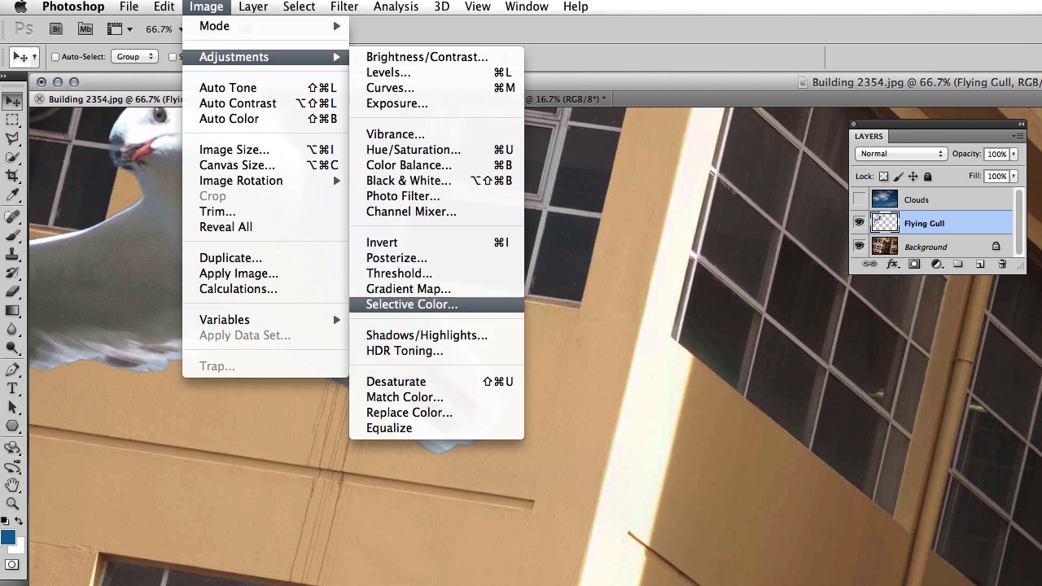
pyautogui.click(412, 304)
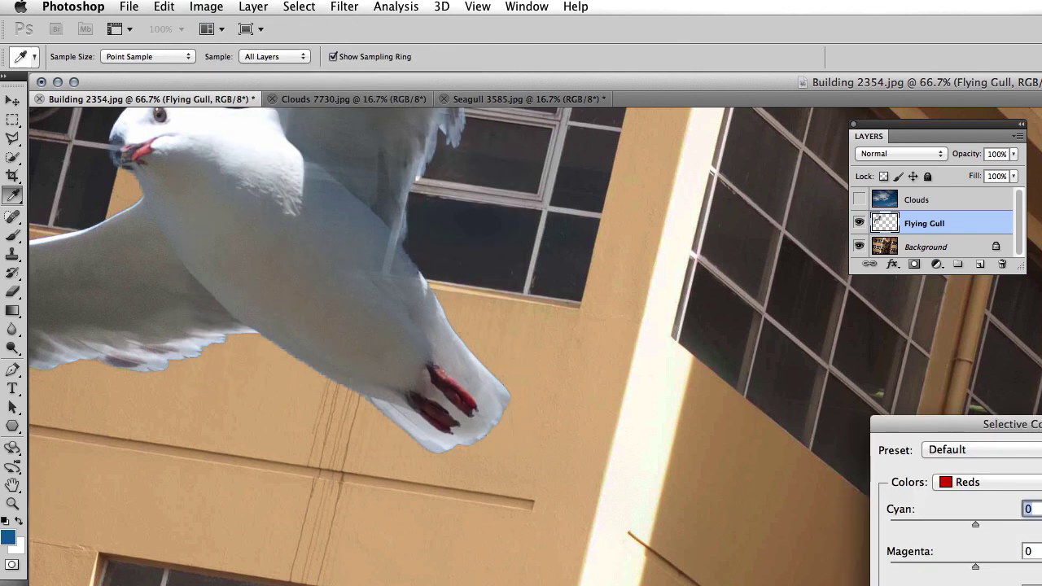
pyautogui.moveTo(1021, 424); pyautogui.dragTo(789, 319)
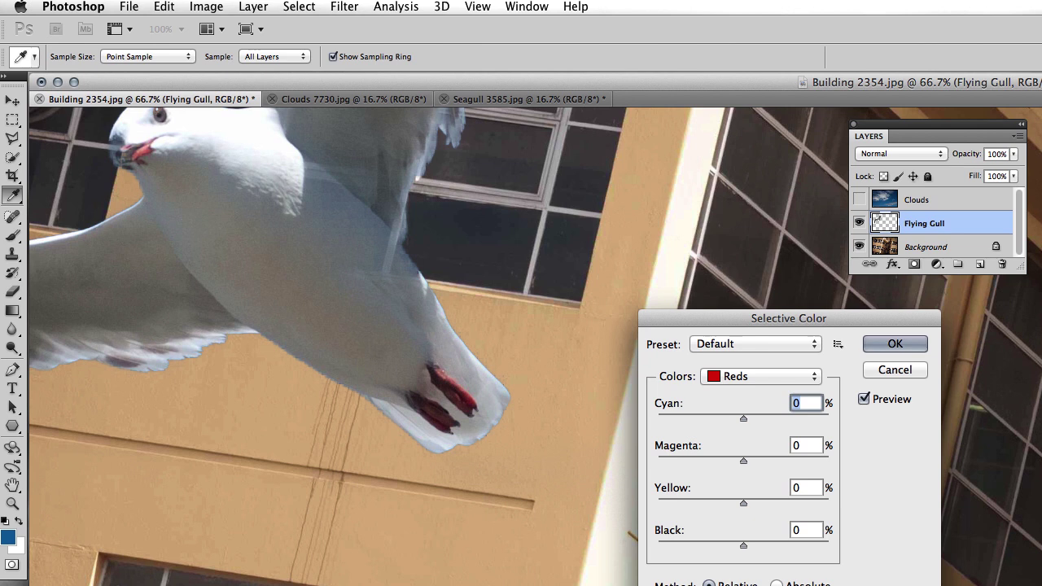
pyautogui.click(760, 376)
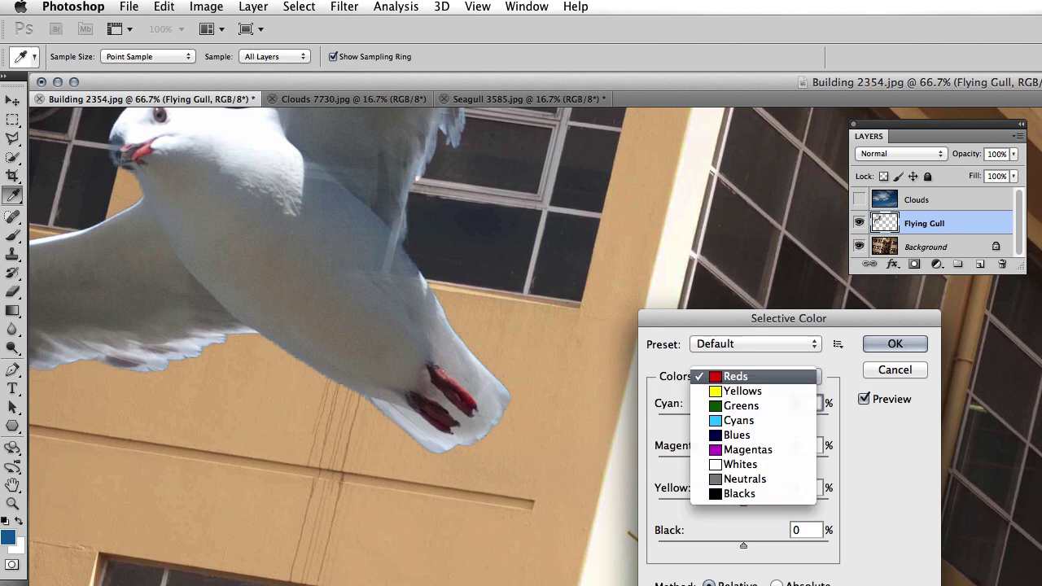
pyautogui.click(738, 420)
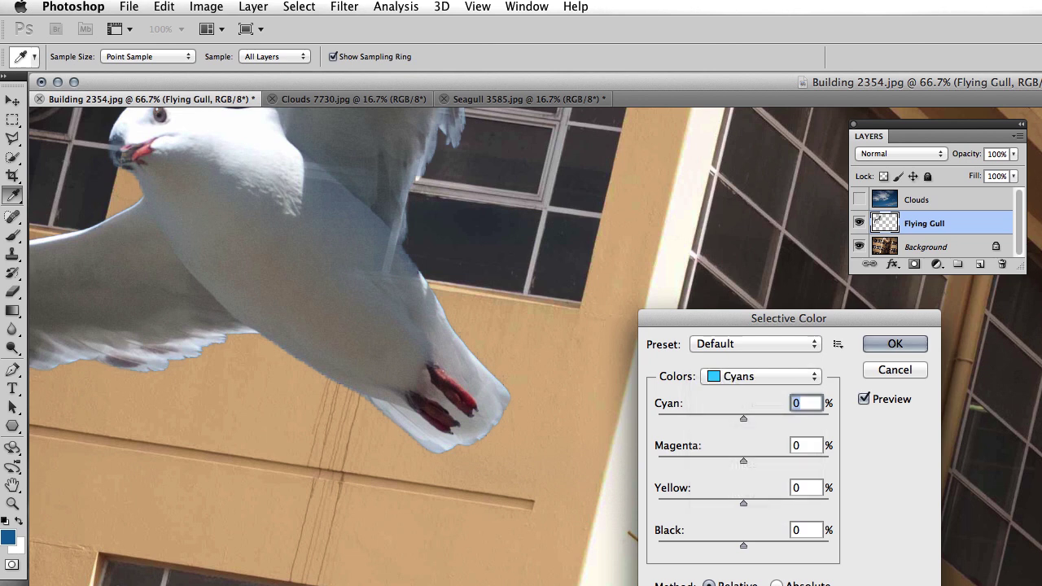
# - Try the extremes of the Cyan amount for the Cyans range, set it to -100% and apply the adjustment
pyautogui.moveTo(743, 418); pyautogui.dragTo(658, 418)
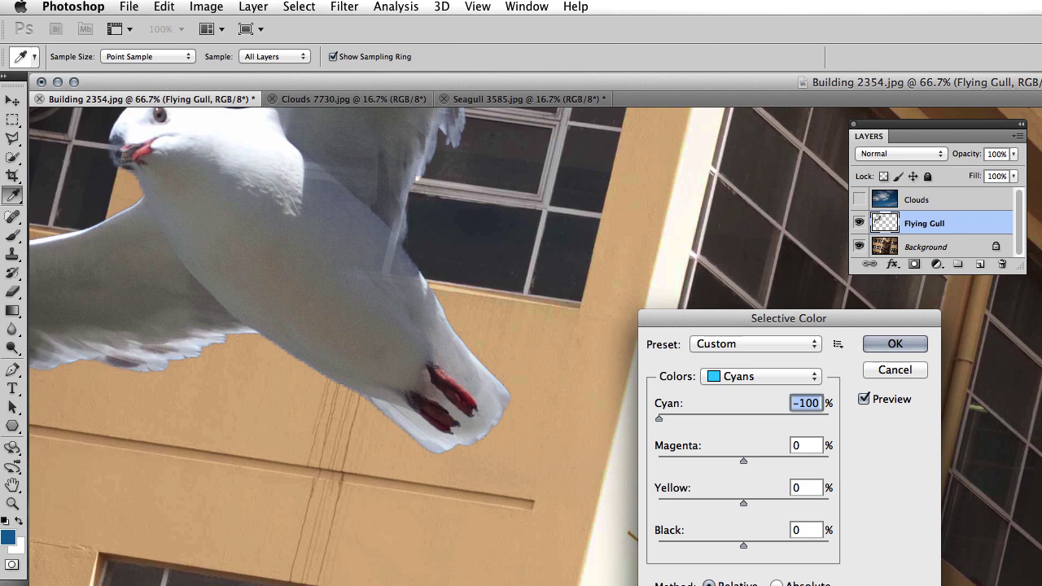
pyautogui.write('88')
pyautogui.moveTo(818, 418); pyautogui.dragTo(828, 419)
pyautogui.write('-100')
pyautogui.press('Return')
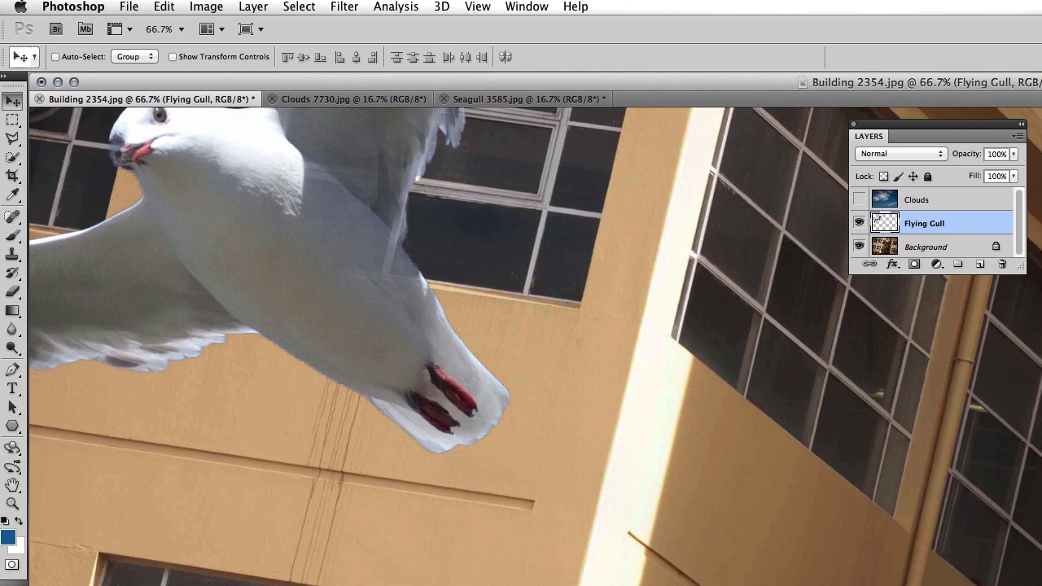
# - Turn the Clouds layer's visibility on, select the layer and set its blend mode to Screen
pyautogui.press('super+minus')
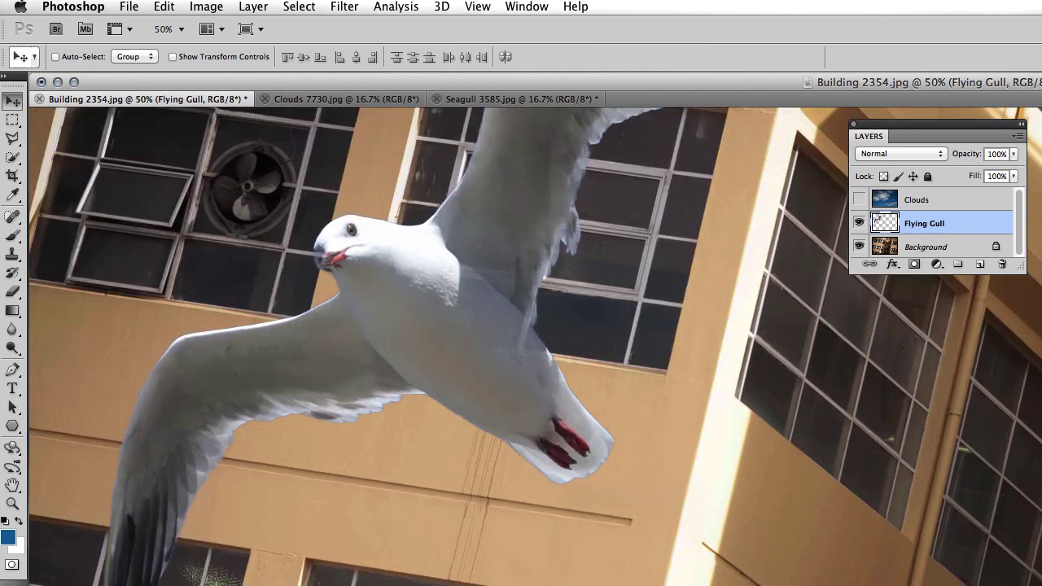
pyautogui.press('super+minus')
pyautogui.press('super+minus')
pyautogui.press('super+minus')
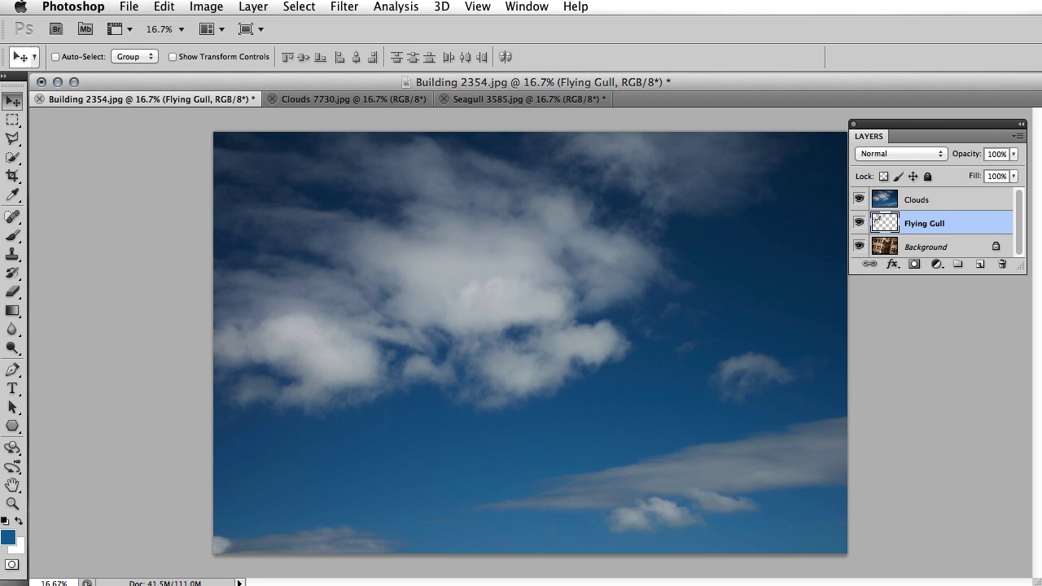
pyautogui.click(936, 199)
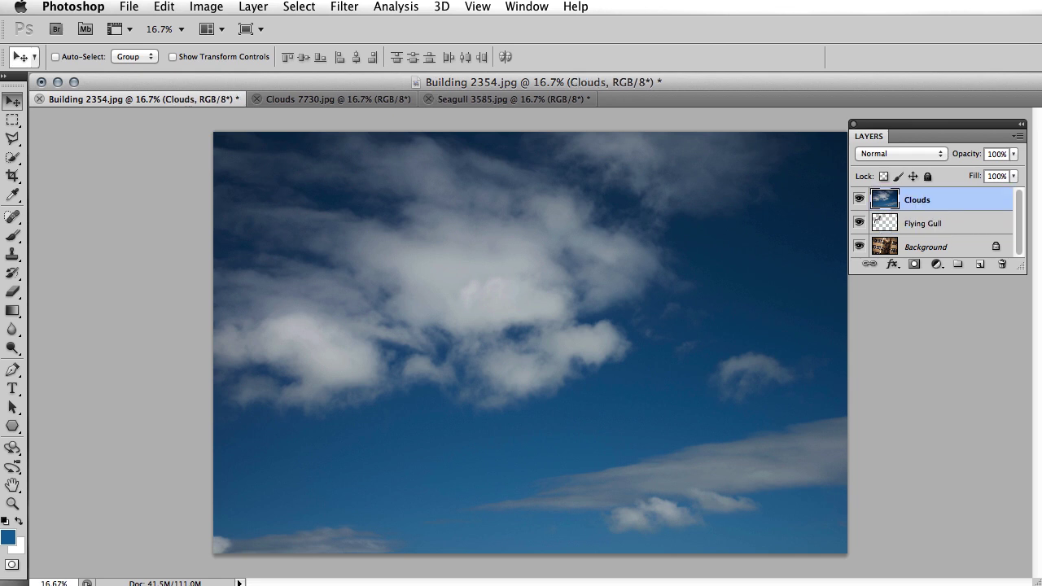
pyautogui.click(900, 154)
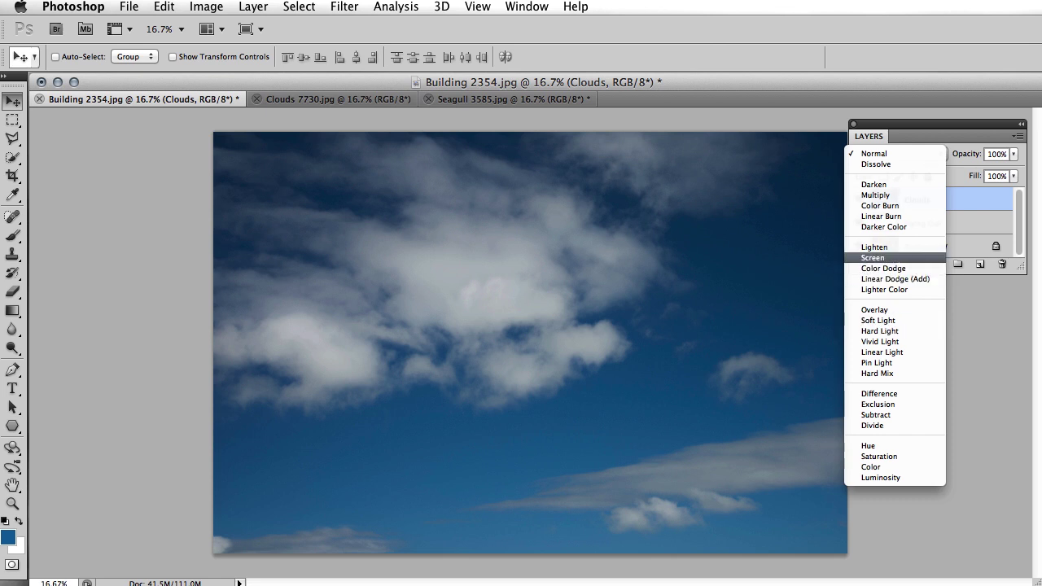
pyautogui.click(872, 257)
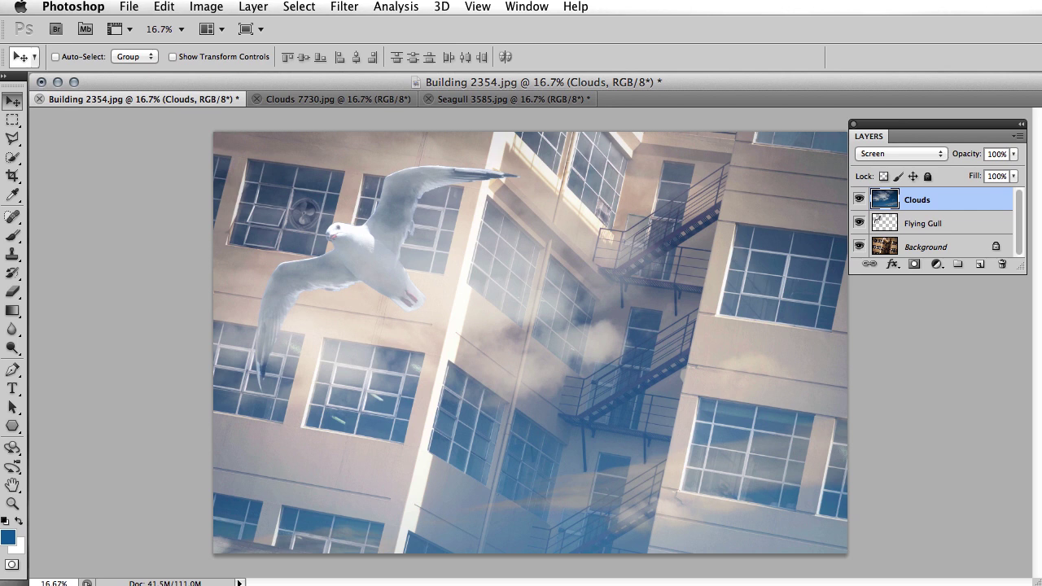
# - Try the Multiply and Overlay blend modes on the Clouds layer
pyautogui.click(900, 153)
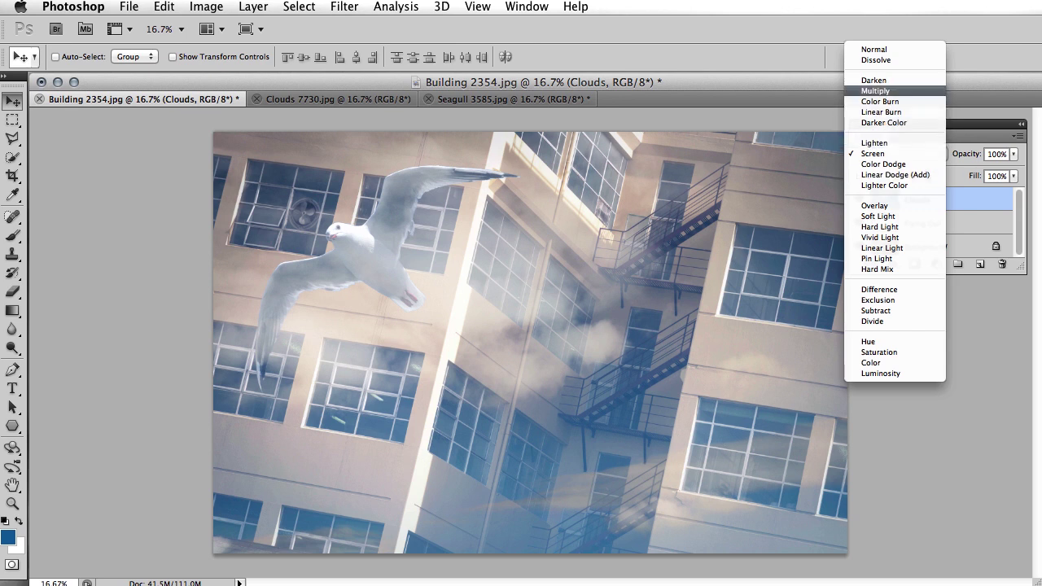
pyautogui.click(874, 90)
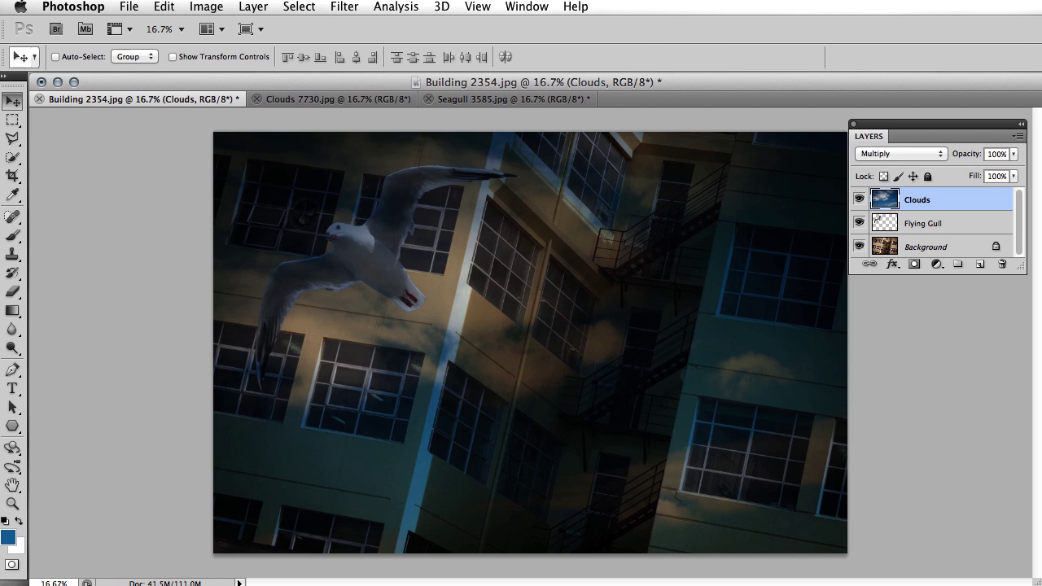
pyautogui.click(898, 154)
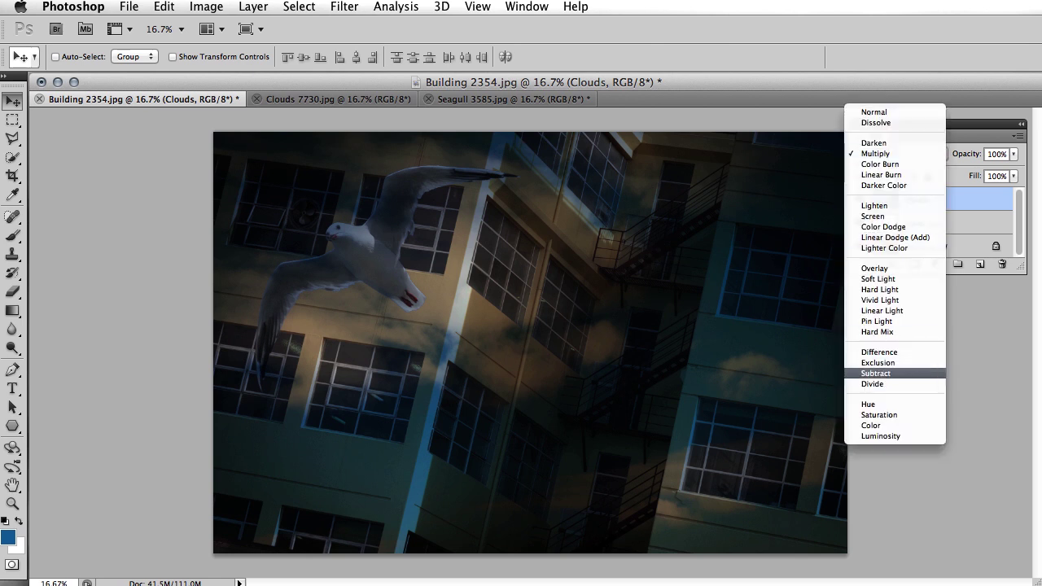
pyautogui.click(874, 267)
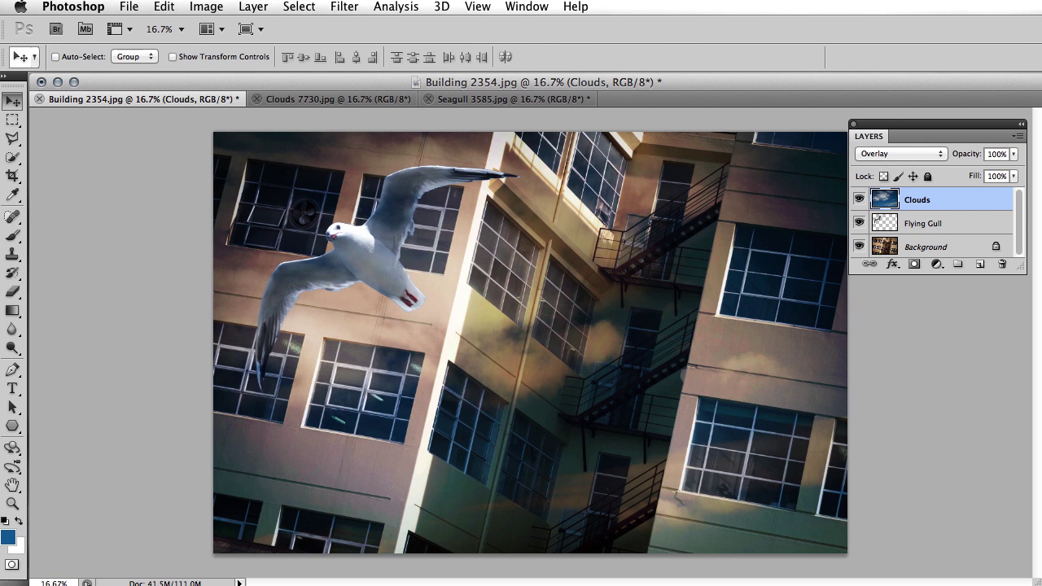
# - Look through the available blend modes and set the Clouds layer back to Screen
pyautogui.click(900, 154)
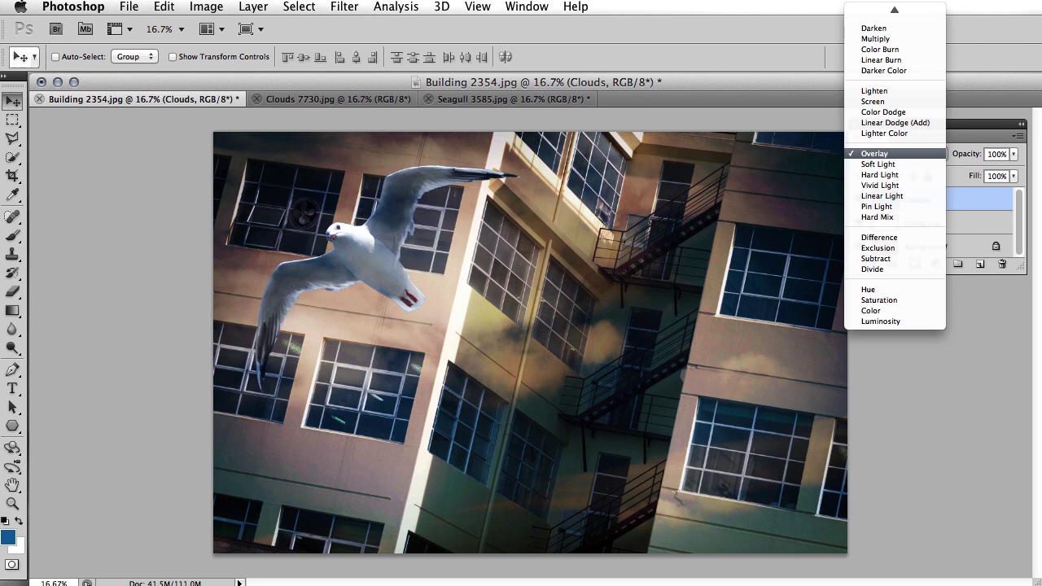
pyautogui.press('Up')
pyautogui.press('Up')
pyautogui.press('Up')
pyautogui.press('Up')
pyautogui.press('Up')
pyautogui.press('Up')
pyautogui.press('Up')
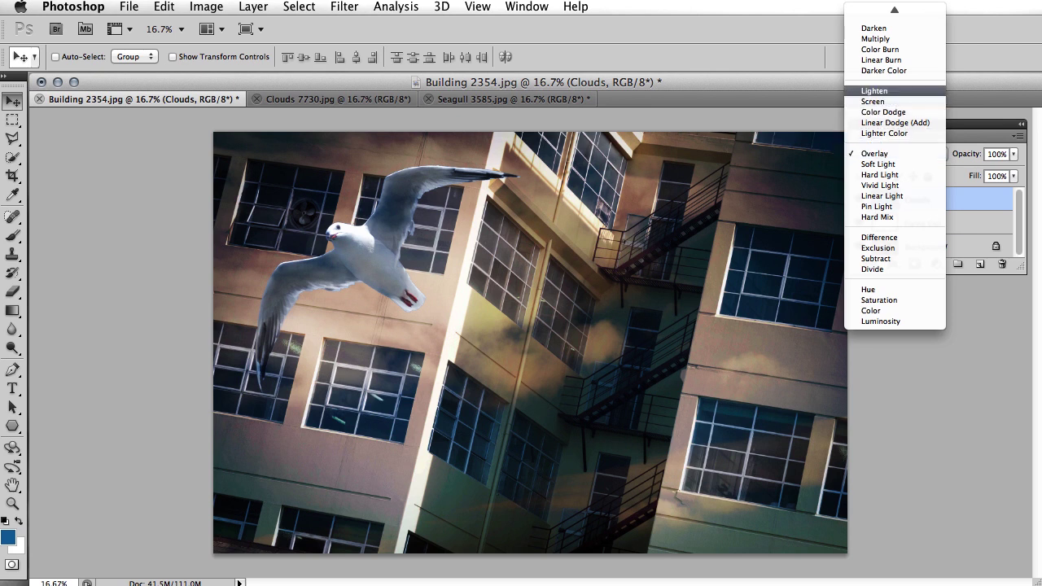
pyautogui.press('Up')
pyautogui.press('Down')
pyautogui.press('Down')
pyautogui.press('Down')
pyautogui.press('Down')
pyautogui.press('Down')
pyautogui.press('Down')
pyautogui.press('Down')
pyautogui.press('Down')
pyautogui.press('Down')
pyautogui.press('Down')
pyautogui.press('Down')
pyautogui.press('Down')
pyautogui.press('Down')
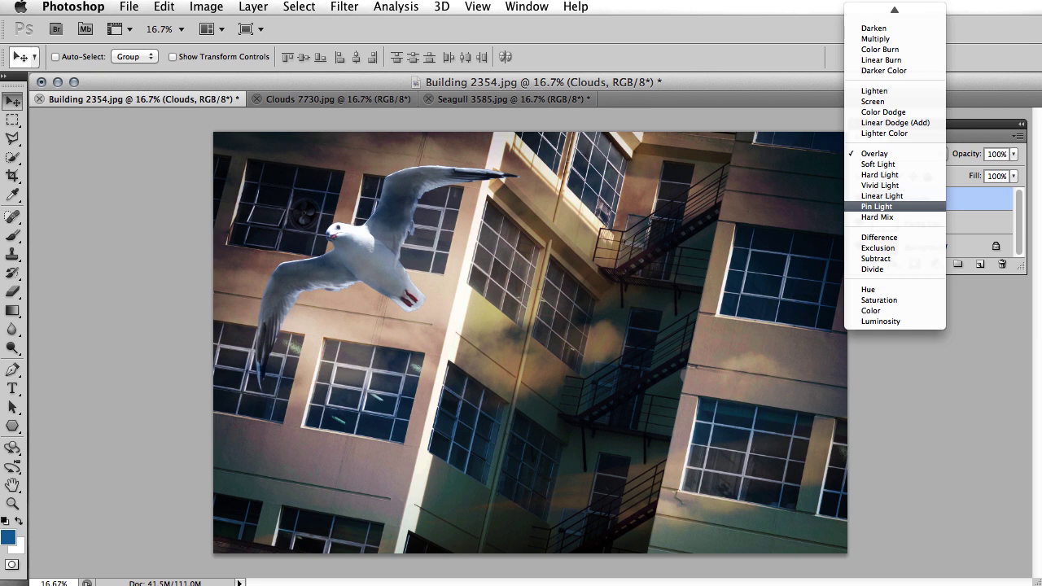
pyautogui.press('Up')
pyautogui.press('Up')
pyautogui.press('Up')
pyautogui.press('Up')
pyautogui.press('Up')
pyautogui.press('Up')
pyautogui.press('Up')
pyautogui.press('Up')
pyautogui.press('Up')
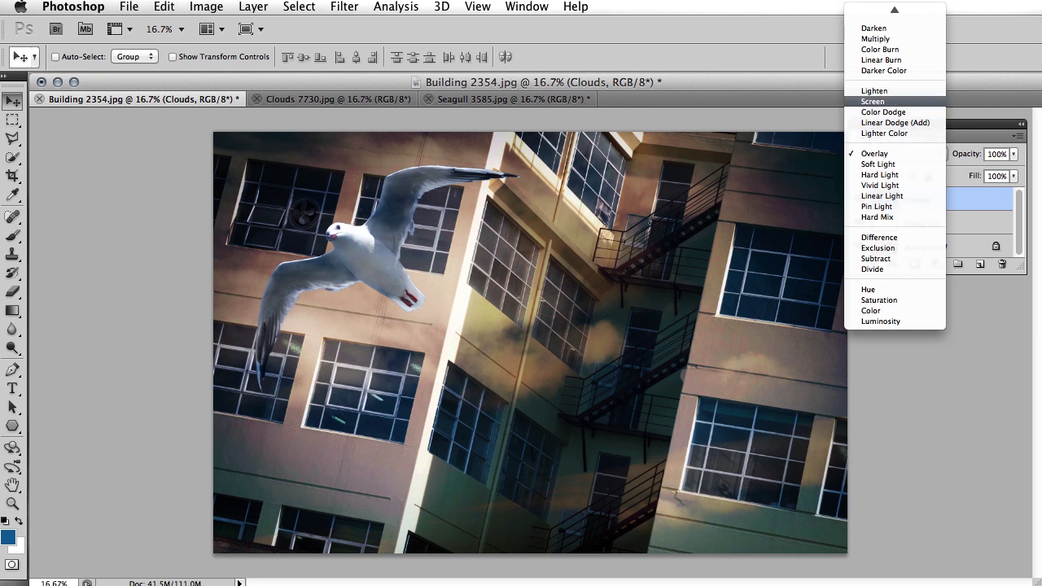
pyautogui.press('Return')
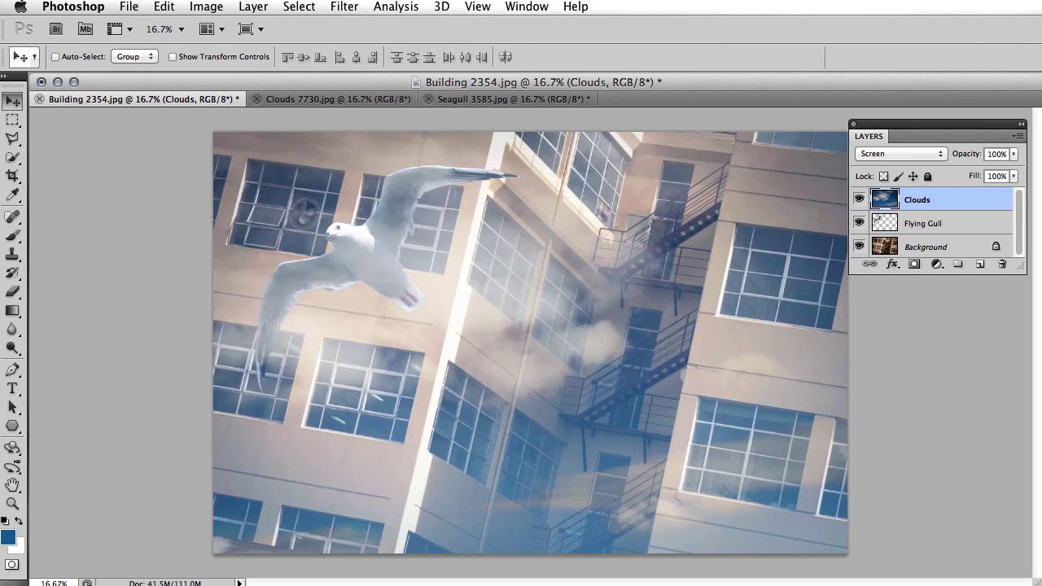
# - Try the opacity adjustment on the Clouds layer, ending at 100%
pyautogui.click(1012, 154)
pyautogui.moveTo(1017, 170)
pyautogui.mouseDown()
pyautogui.moveTo(972, 169)
pyautogui.moveTo(1016, 169)
pyautogui.mouseUp()
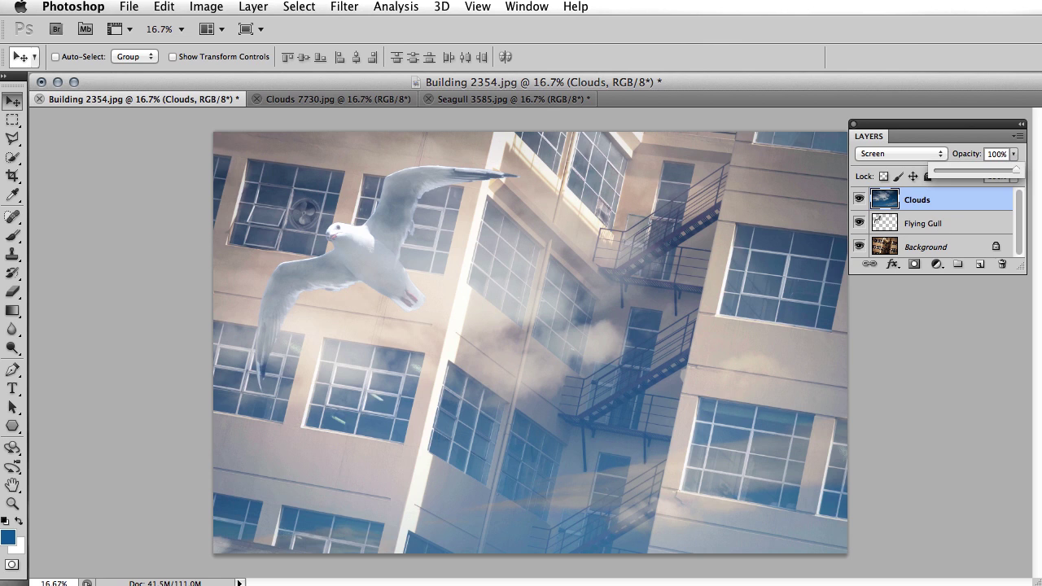
pyautogui.press('Return')
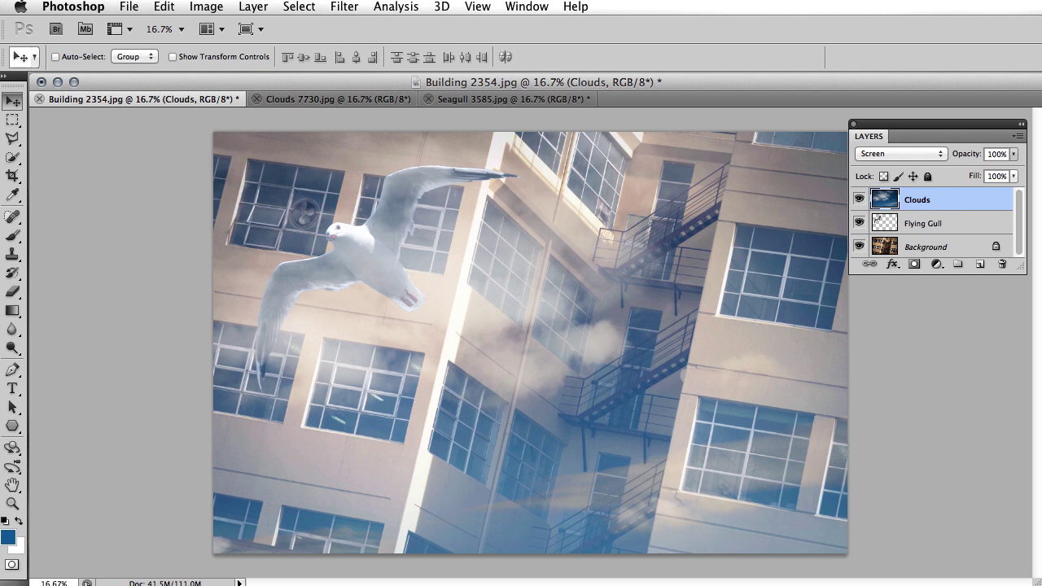
# - Start a Curves adjustment on the Clouds layer, pulling the shadows down to near black and placing an upper point at input 138, output 169
pyautogui.click(206, 7)
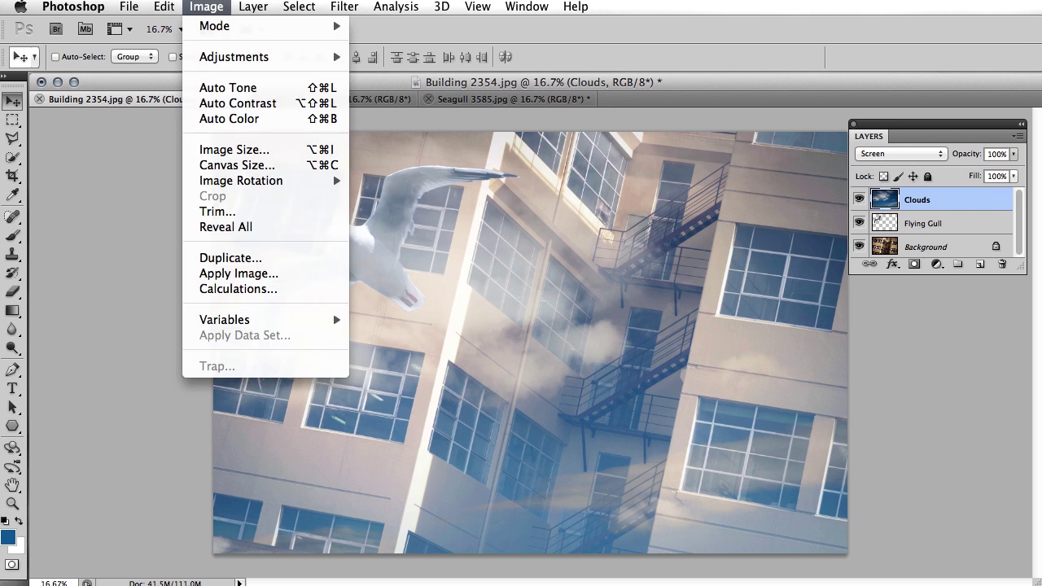
pyautogui.moveTo(234, 57)
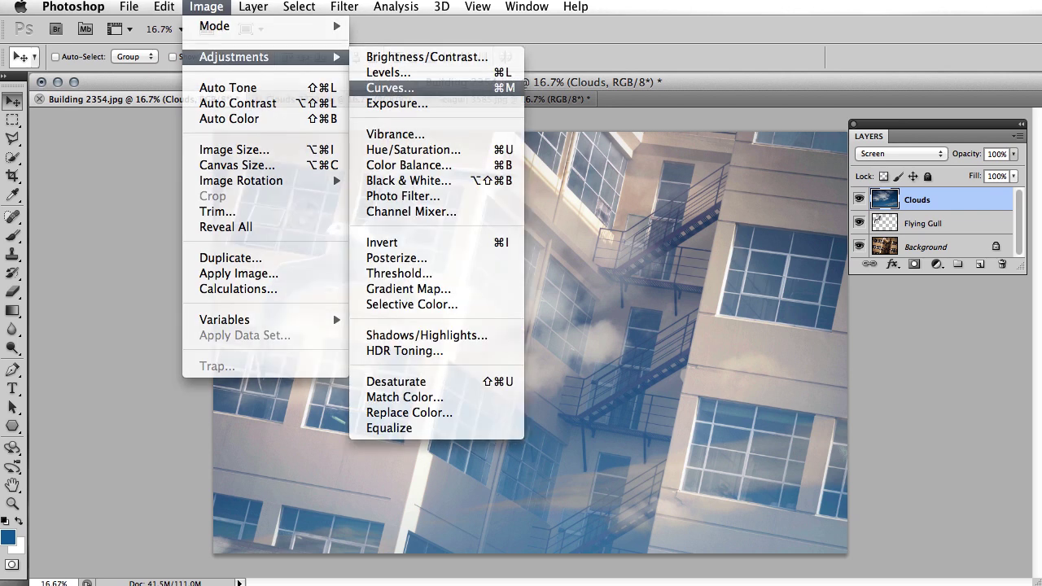
pyautogui.click(390, 87)
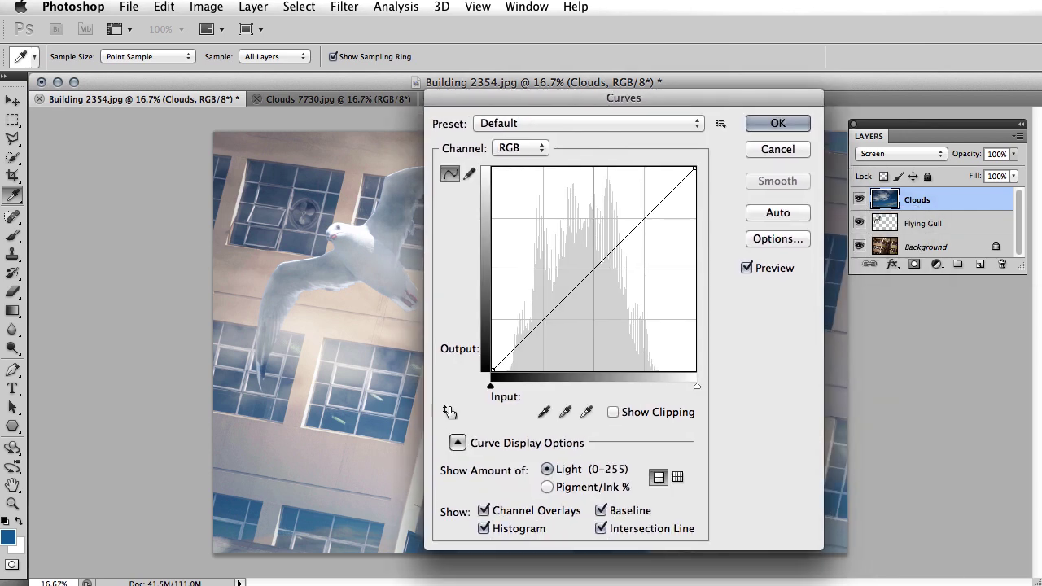
pyautogui.moveTo(623, 97); pyautogui.dragTo(645, 98)
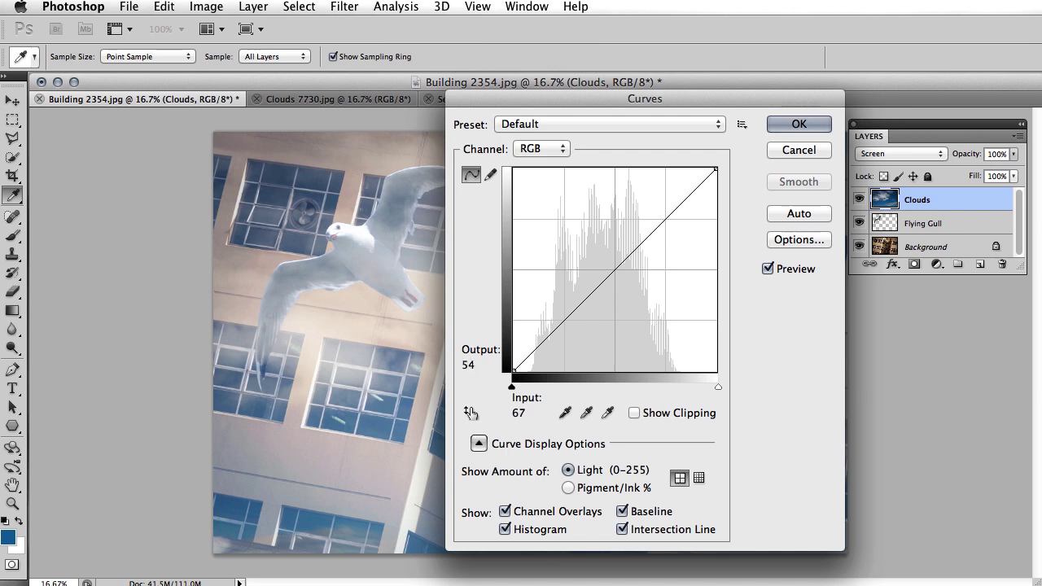
pyautogui.moveTo(565, 320); pyautogui.dragTo(571, 367)
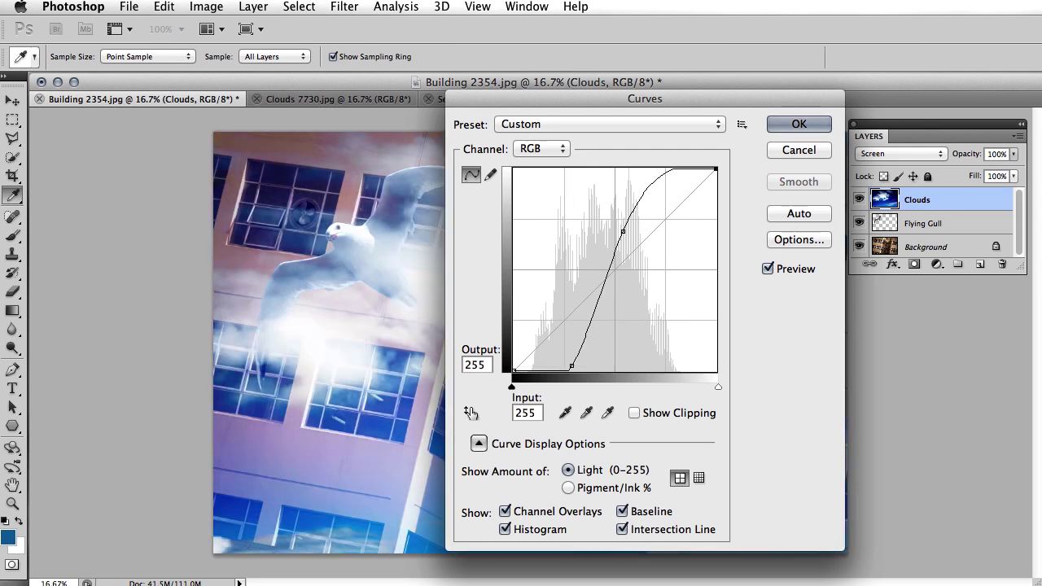
pyautogui.moveTo(622, 232); pyautogui.dragTo(621, 236)
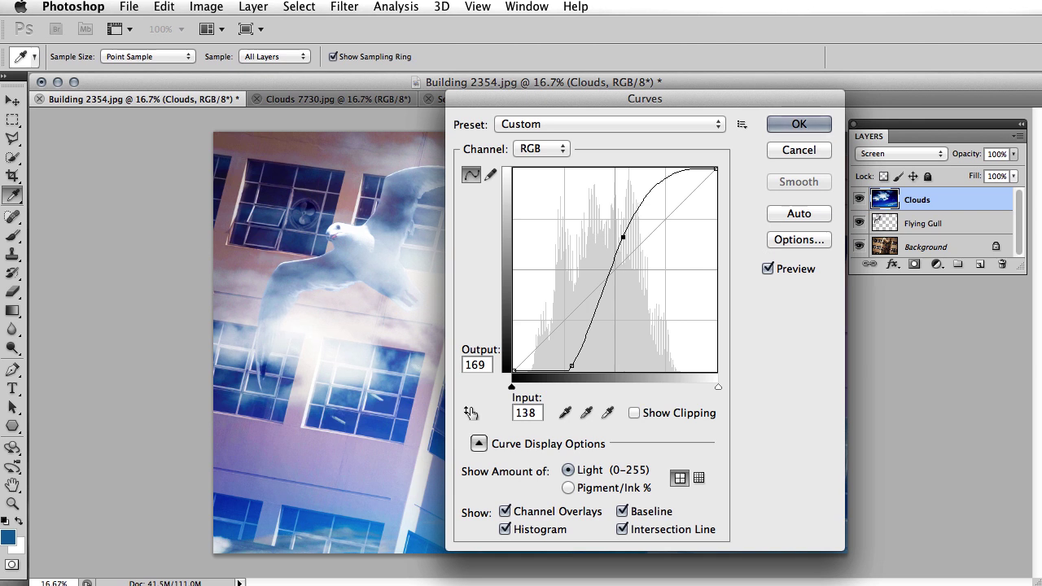
# - Try the upper curve point at several positions, ending at input 149 and output 189
pyautogui.press('Right')
pyautogui.press('Down')
pyautogui.press('Left')
pyautogui.press('-')
pyautogui.moveTo(622, 238); pyautogui.dragTo(634, 229)
pyautogui.press('Up')
pyautogui.press('Up')
pyautogui.press('Up')
pyautogui.press('Up')
pyautogui.press('Up')
pyautogui.press('Up')
pyautogui.press('Up')
pyautogui.press('Up')
pyautogui.press('Left')
pyautogui.press('Left')
pyautogui.press('Up')
pyautogui.press('Up')
pyautogui.press('Up')
pyautogui.press('Up')
pyautogui.press('Up')
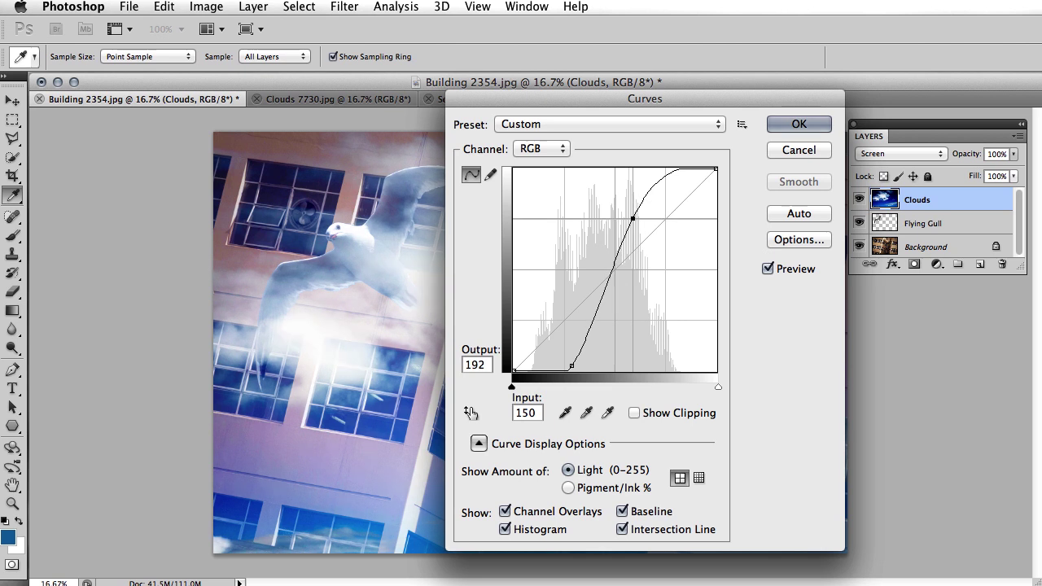
pyautogui.press('Down')
pyautogui.press('Down')
pyautogui.press('Down')
pyautogui.press('Down')
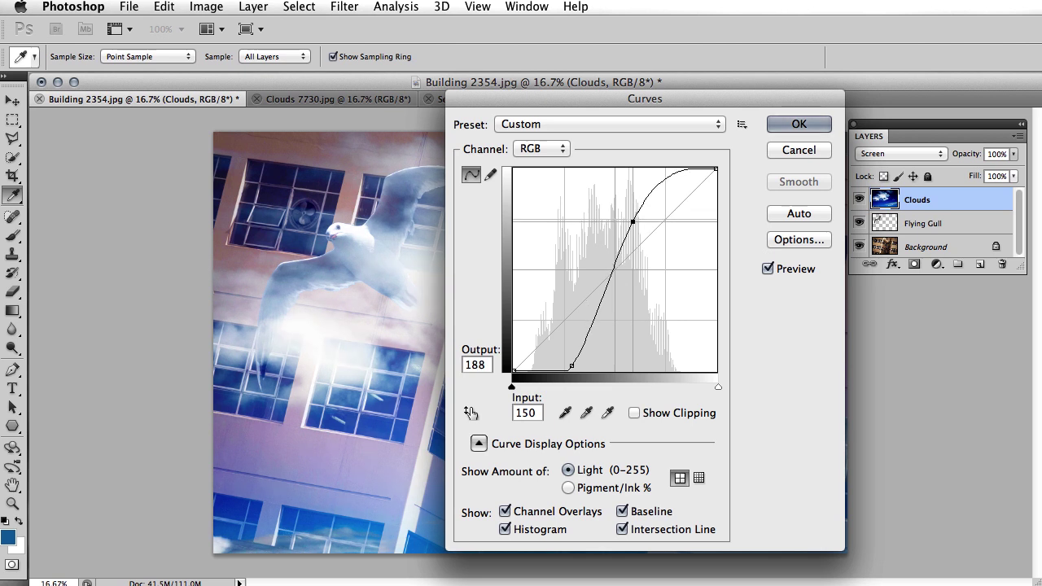
pyautogui.press('Left')
pyautogui.press('Up')
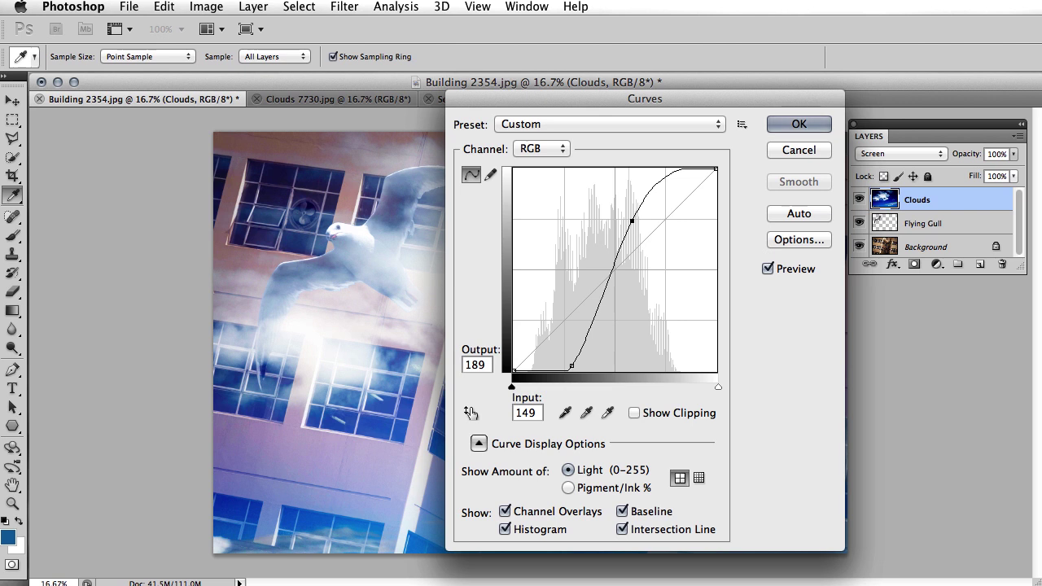
# - Shift the lower curve point toward the midtones, set the upper point to input 148, output 170, and apply the Curves adjustment
pyautogui.moveTo(571, 366); pyautogui.dragTo(585, 368)
pyautogui.moveTo(631, 221); pyautogui.dragTo(630, 236)
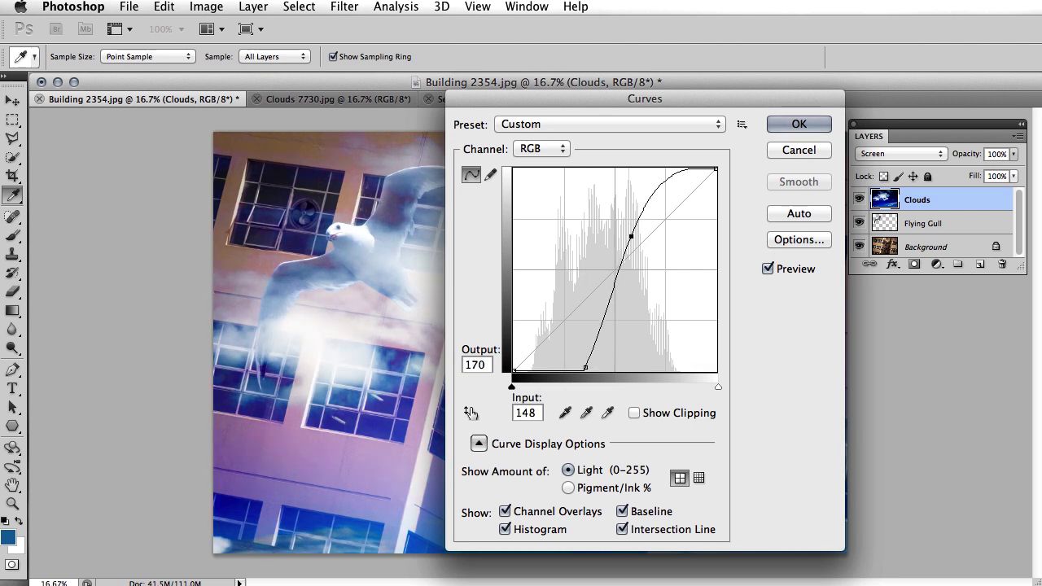
pyautogui.press('Return')
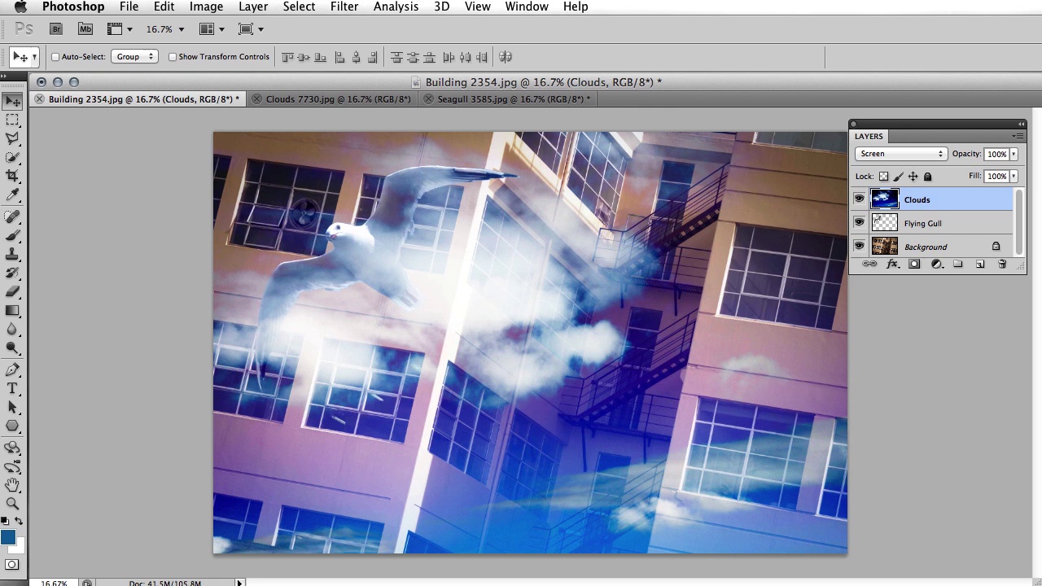
# - Reset the colors to default and draw a linear black-to-transparent gradient on the Clouds layer from the image's bottom edge up to the main clouds
pyautogui.press('d')
pyautogui.press('x')
pyautogui.press('x')
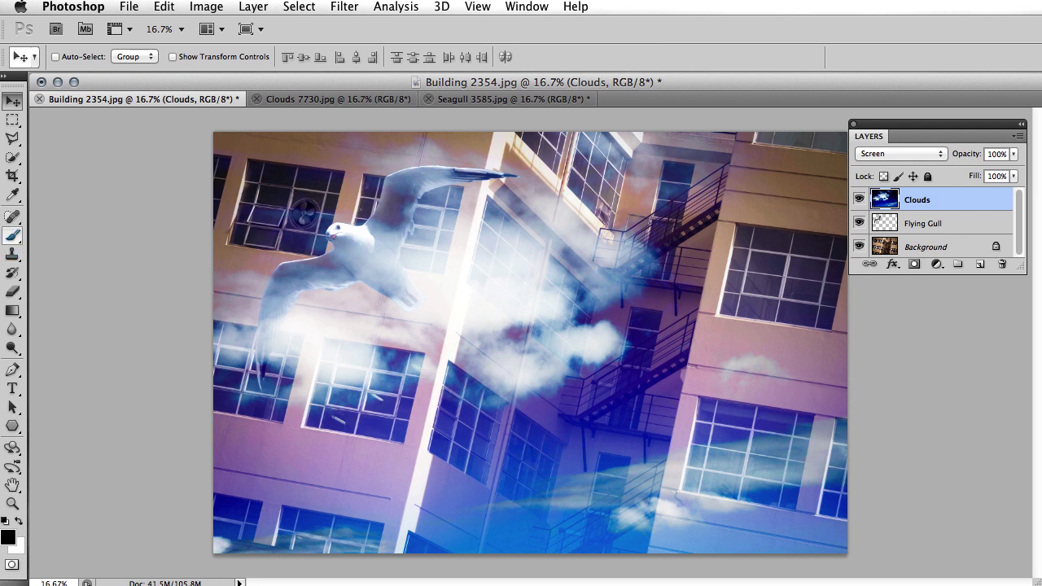
pyautogui.press('g')
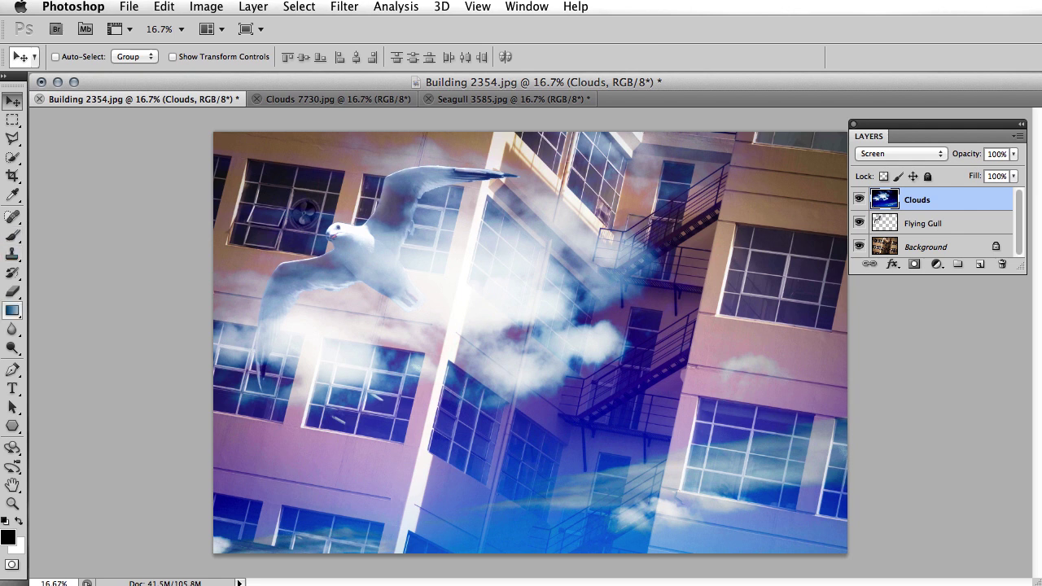
pyautogui.click(12, 310)
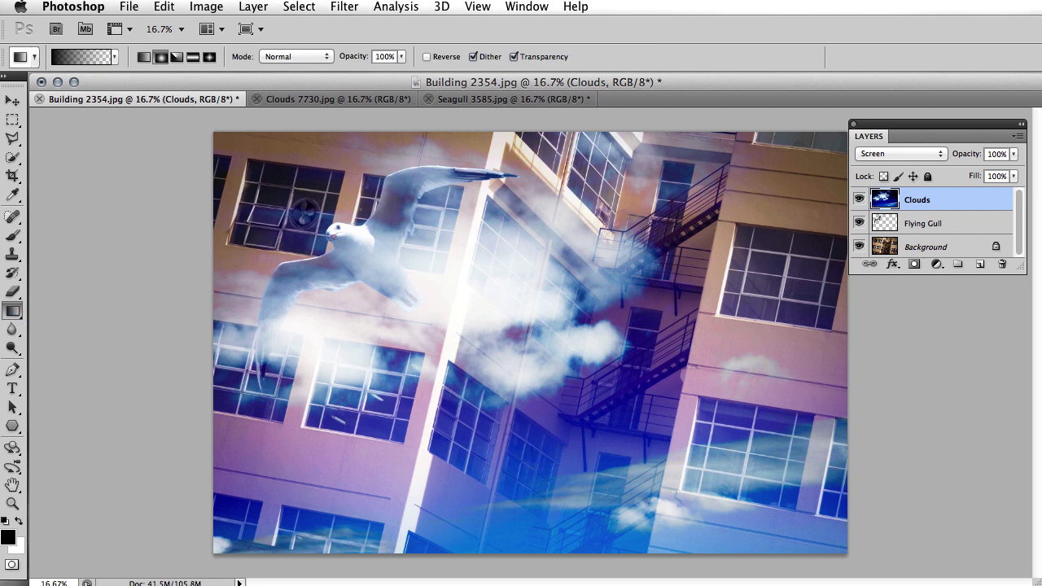
pyautogui.click(114, 56)
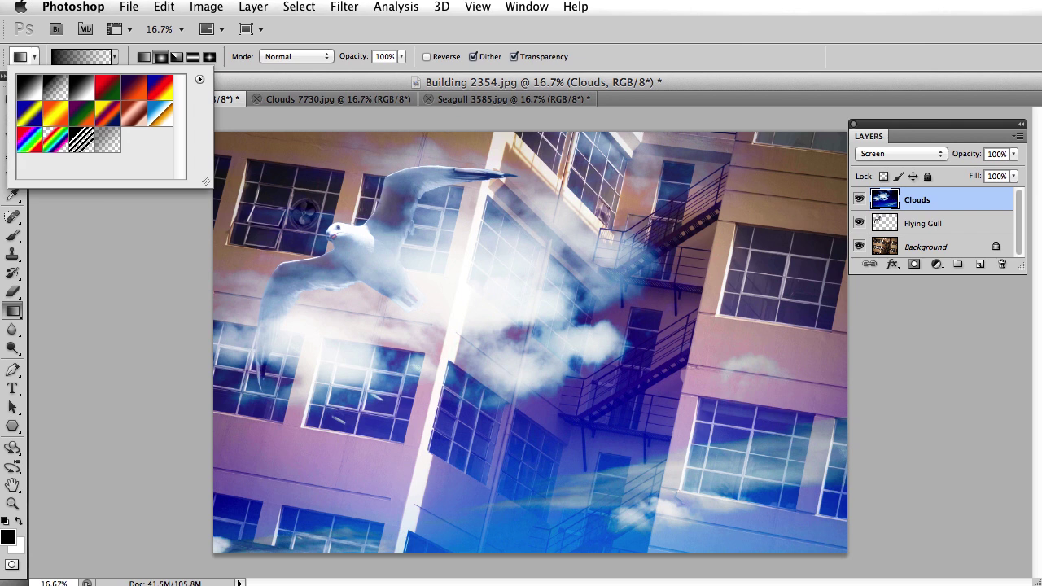
pyautogui.moveTo(525, 559); pyautogui.dragTo(523, 363)
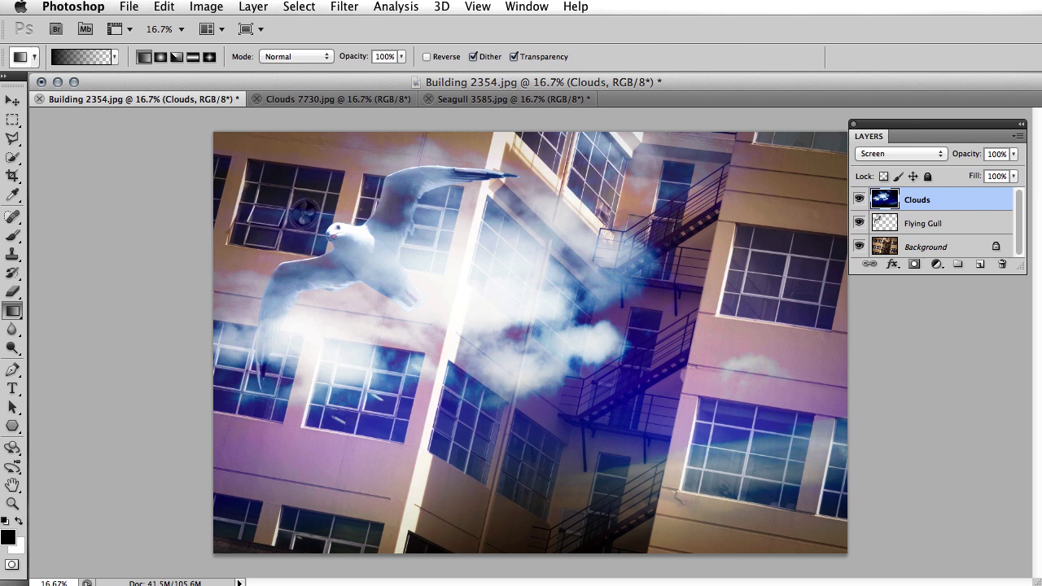
# - Apply a Hue/Saturation adjustment to the Clouds layer, setting the Blues to saturation -100 and lightness -100
pyautogui.click(206, 7)
pyautogui.moveTo(244, 56)
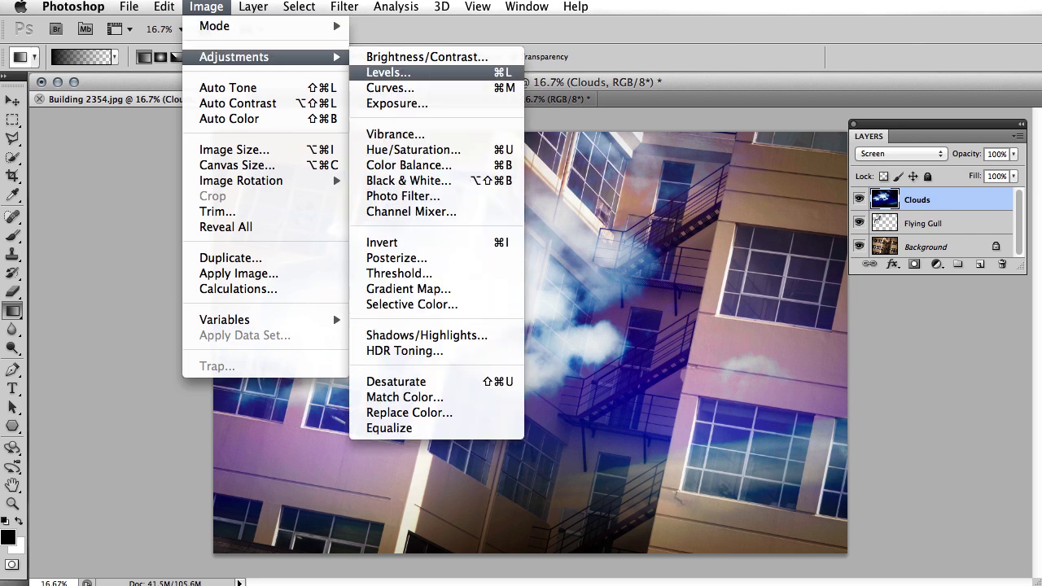
pyautogui.click(413, 149)
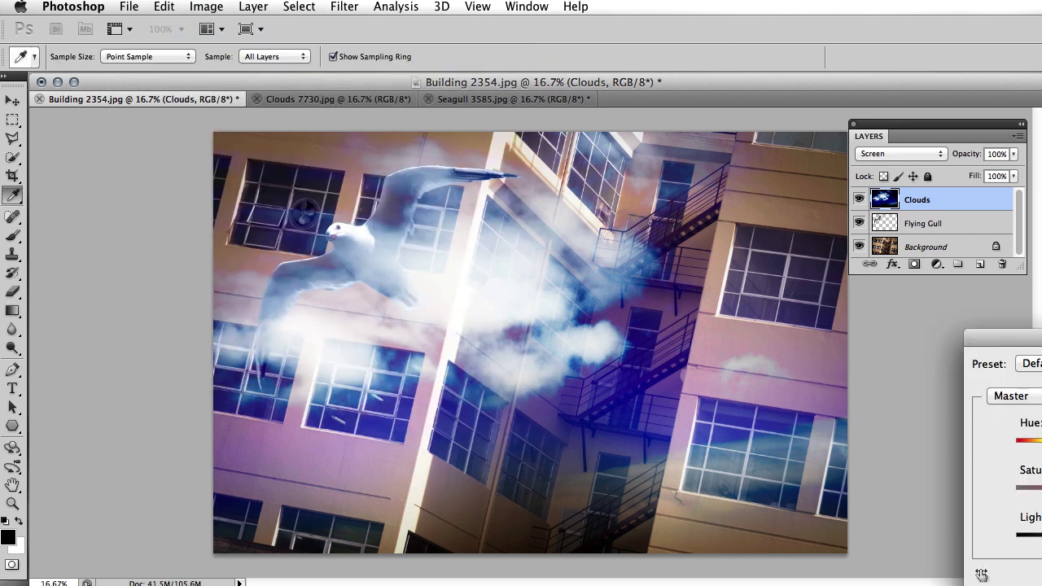
pyautogui.moveTo(1027, 337); pyautogui.dragTo(734, 283)
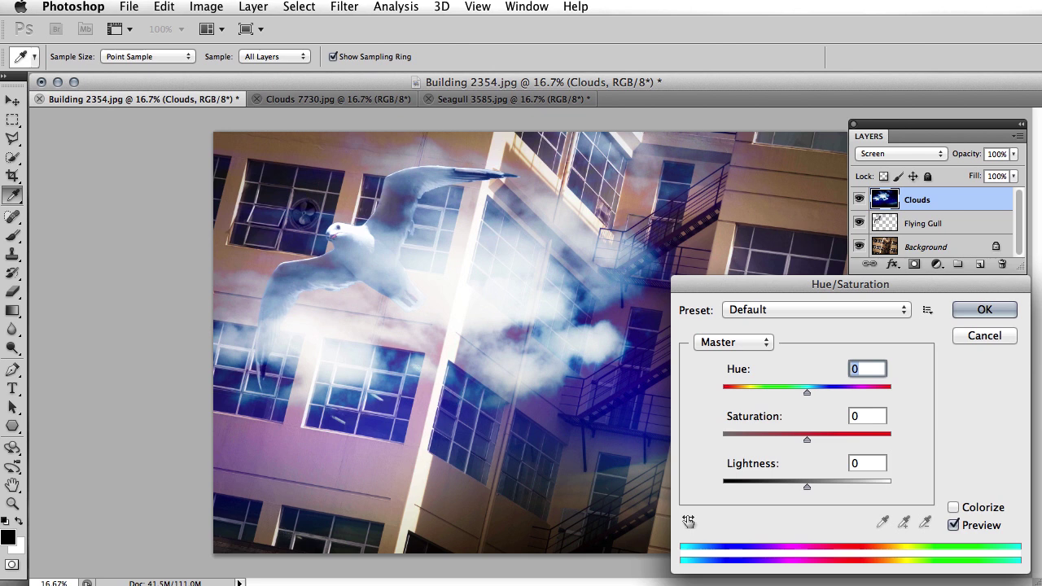
pyautogui.click(733, 342)
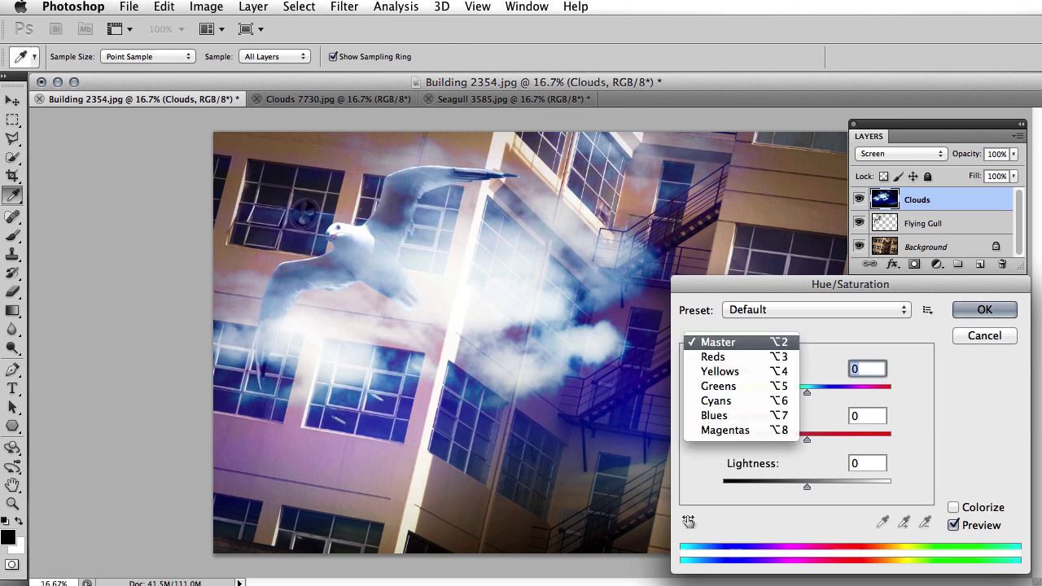
pyautogui.click(713, 415)
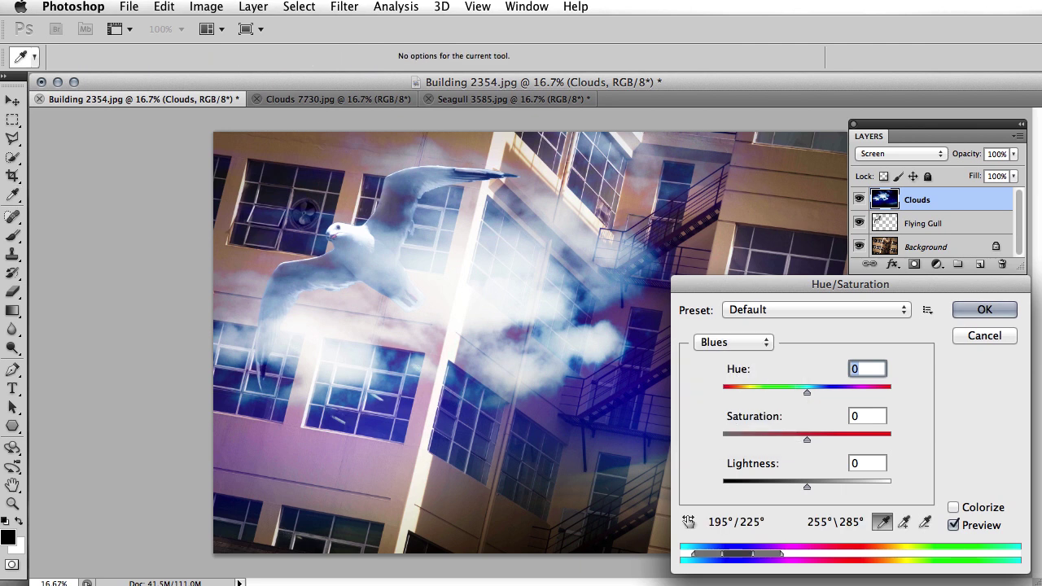
pyautogui.press('Tab')
pyautogui.press('Tab')
pyautogui.write('-100')
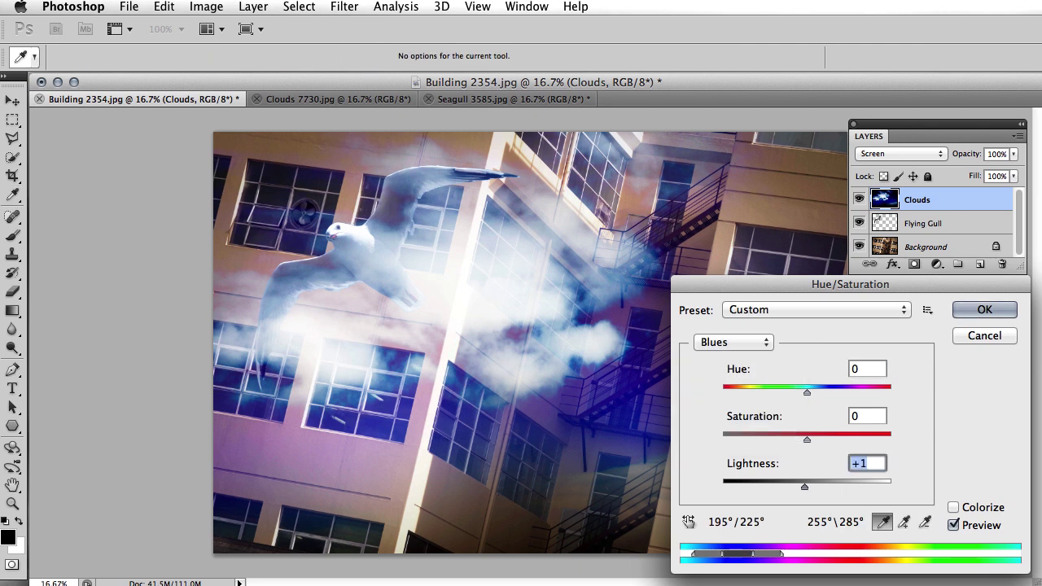
pyautogui.hotkey('shift', 'Tab')
pyautogui.write('-100')
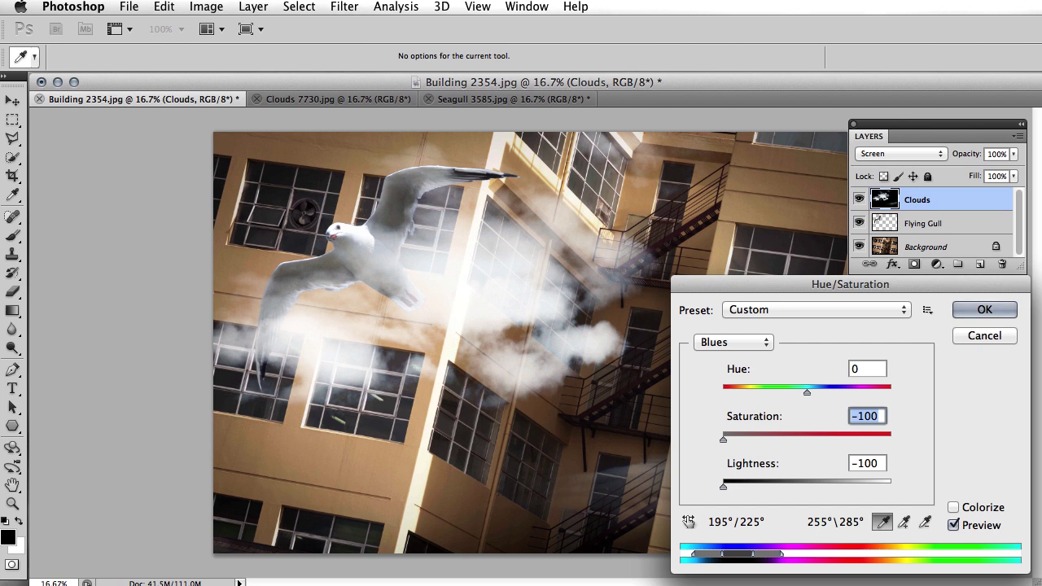
pyautogui.press('Return')
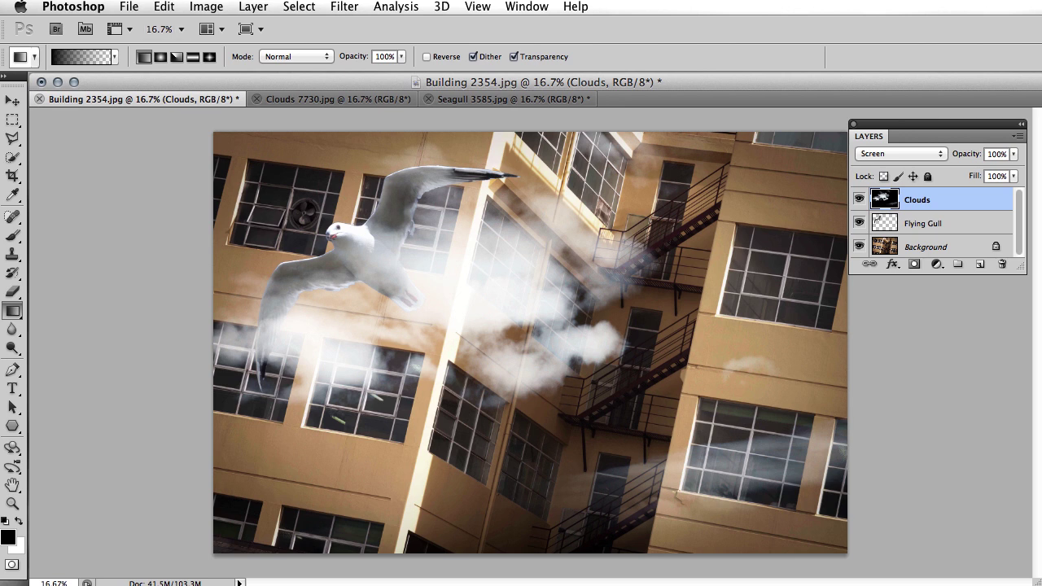
# - Flip the Clouds layer horizontally
pyautogui.click(129, 6)
pyautogui.moveTo(163, 6)
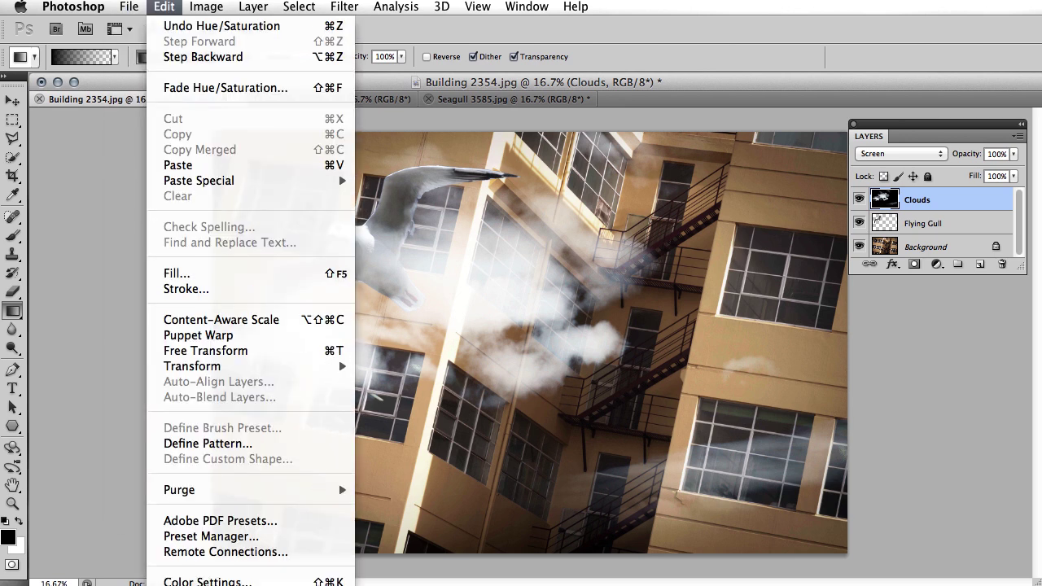
pyautogui.moveTo(244, 366)
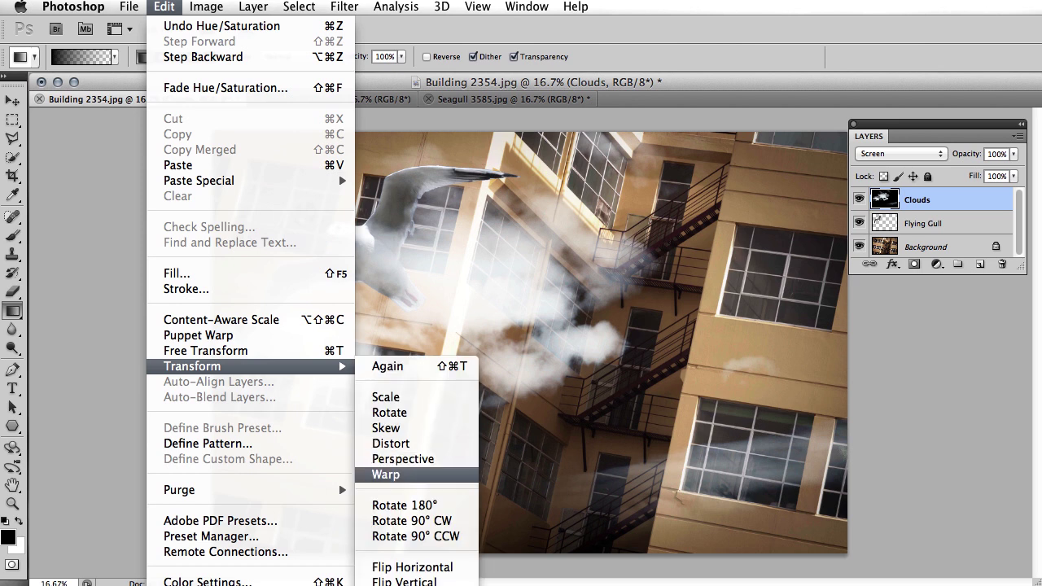
pyautogui.click(412, 568)
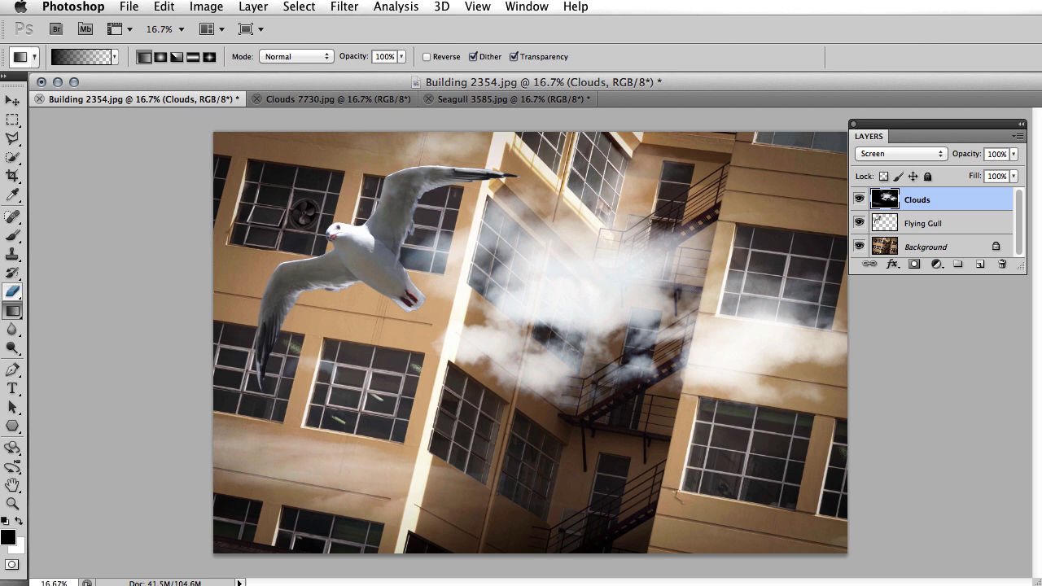
# - Erase stray cloud areas below the main clouds on the Clouds layer with the 267-pixel Eraser at 100% opacity
pyautogui.click(12, 292)
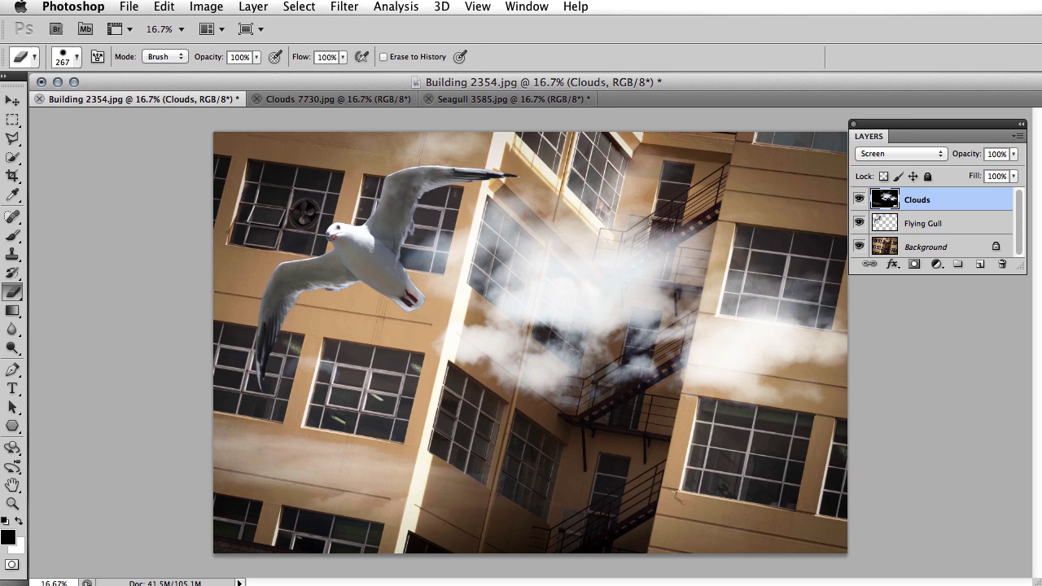
pyautogui.moveTo(487, 480)
pyautogui.mouseDown()
pyautogui.moveTo(454, 488)
pyautogui.moveTo(439, 508)
pyautogui.mouseUp()
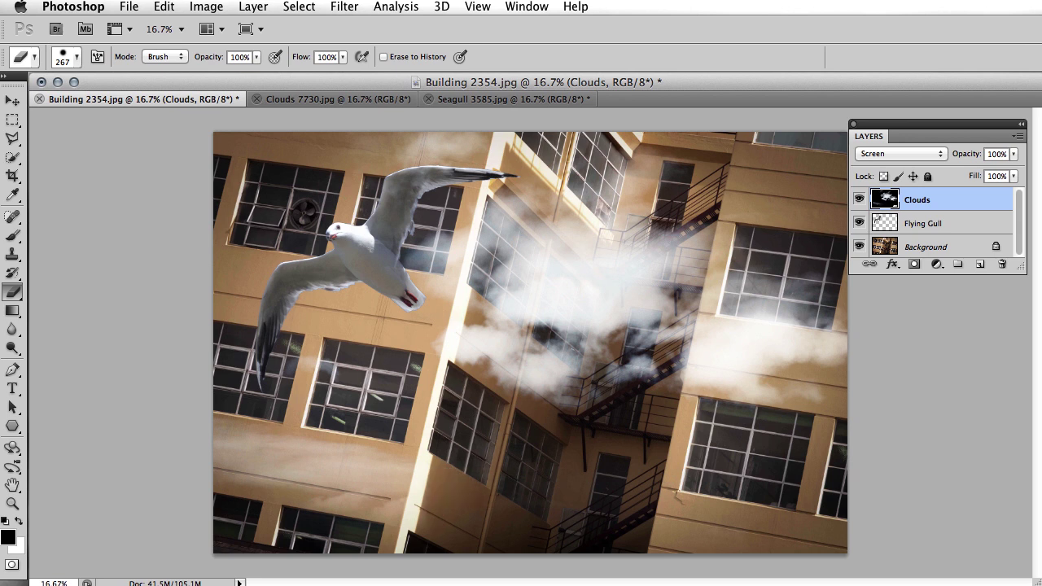